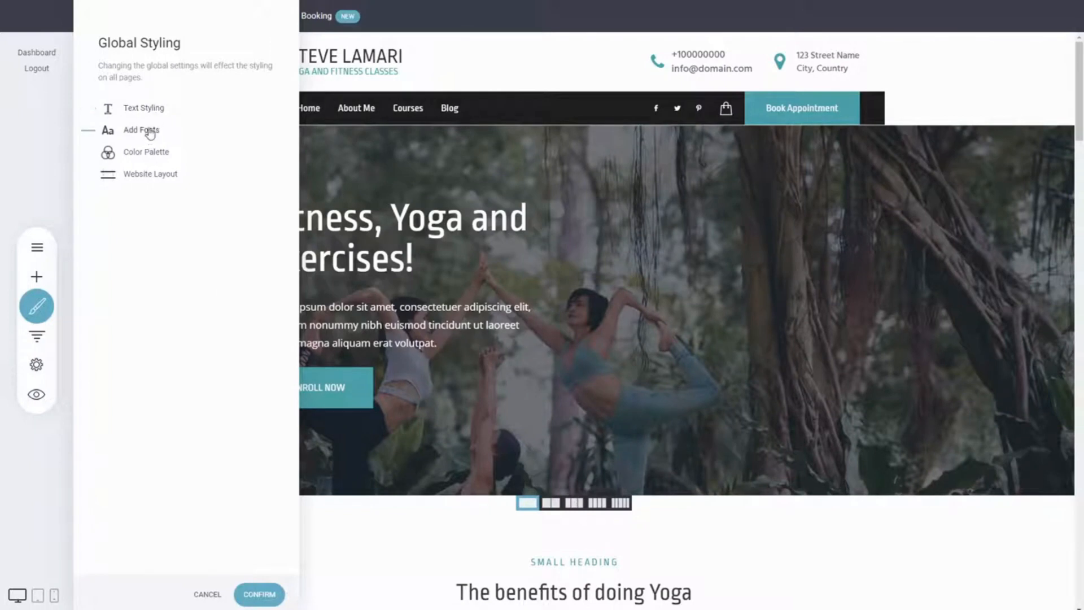
# Add the Google font Oswald to the website's fonts in the global styling
pyautogui.click(150, 131)
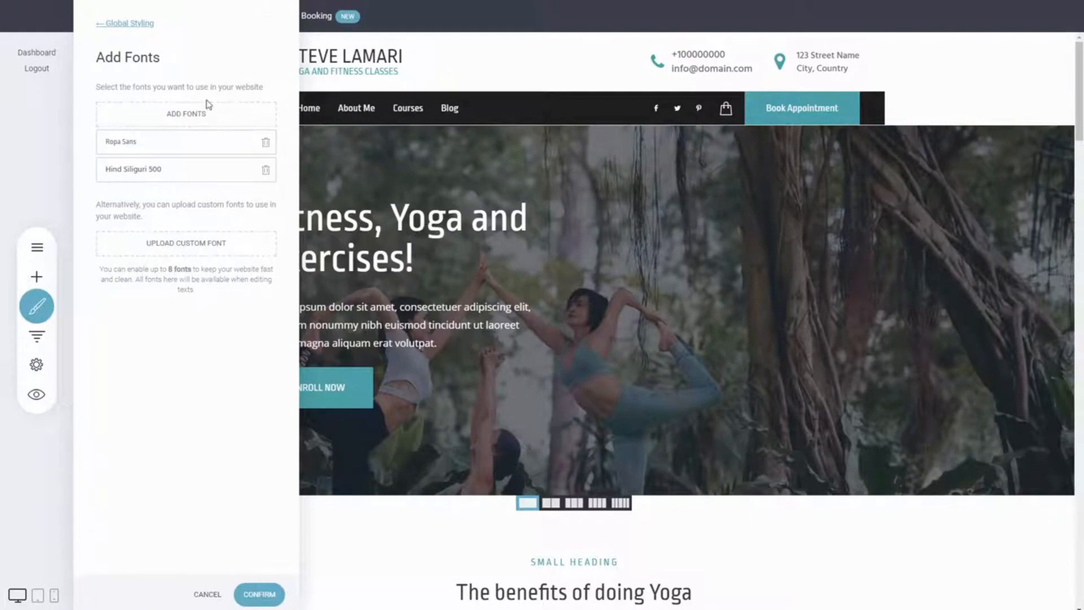
pyautogui.click(203, 121)
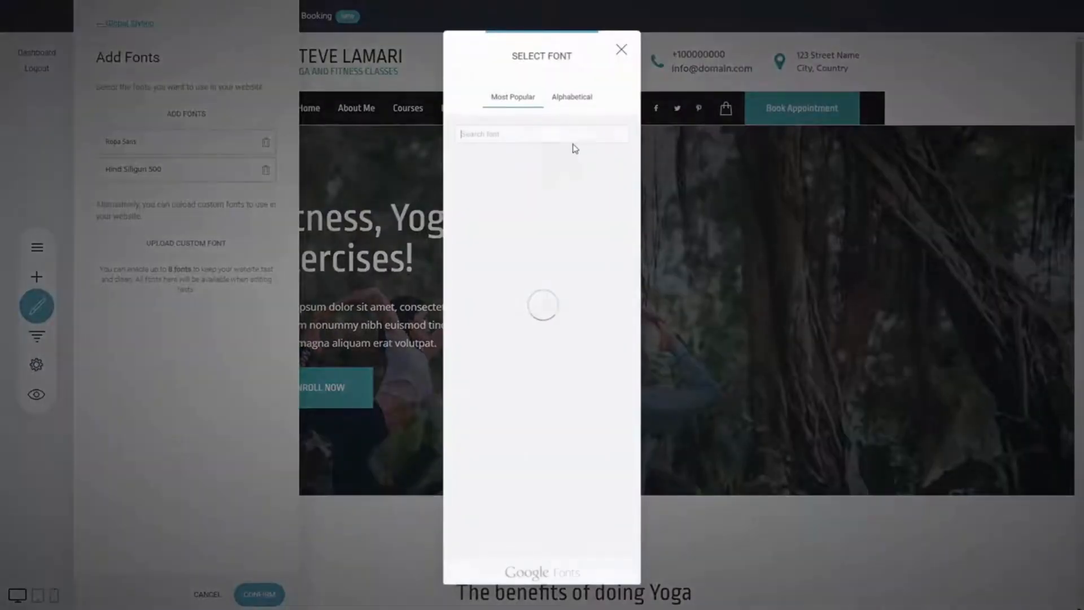
pyautogui.moveTo(636, 162)
pyautogui.mouseDown()
pyautogui.moveTo(636, 234)
pyautogui.moveTo(634, 162)
pyautogui.mouseUp()
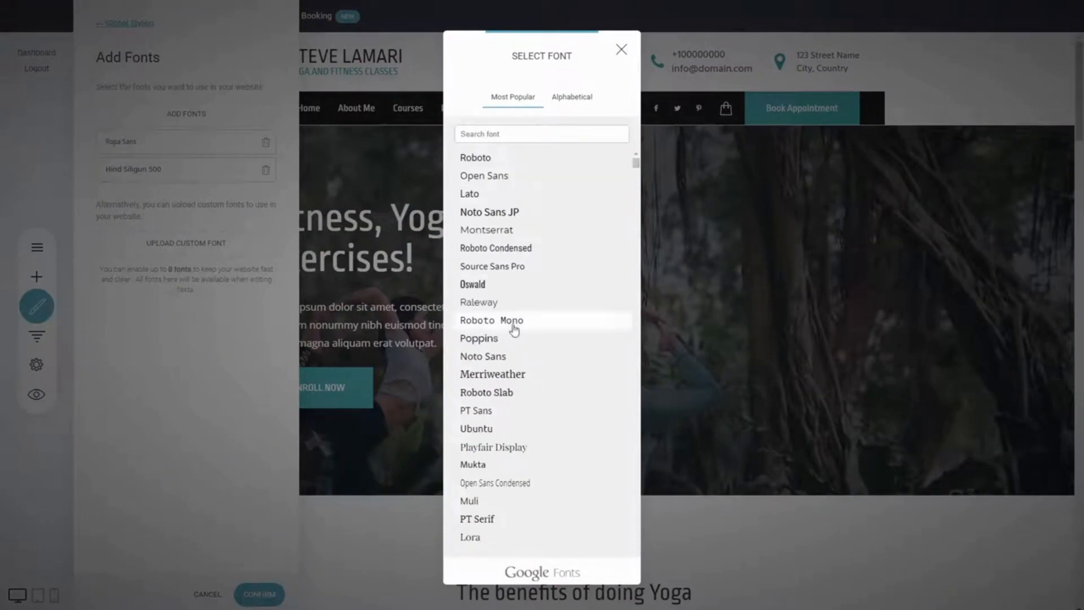
pyautogui.click(513, 288)
pyautogui.click(515, 271)
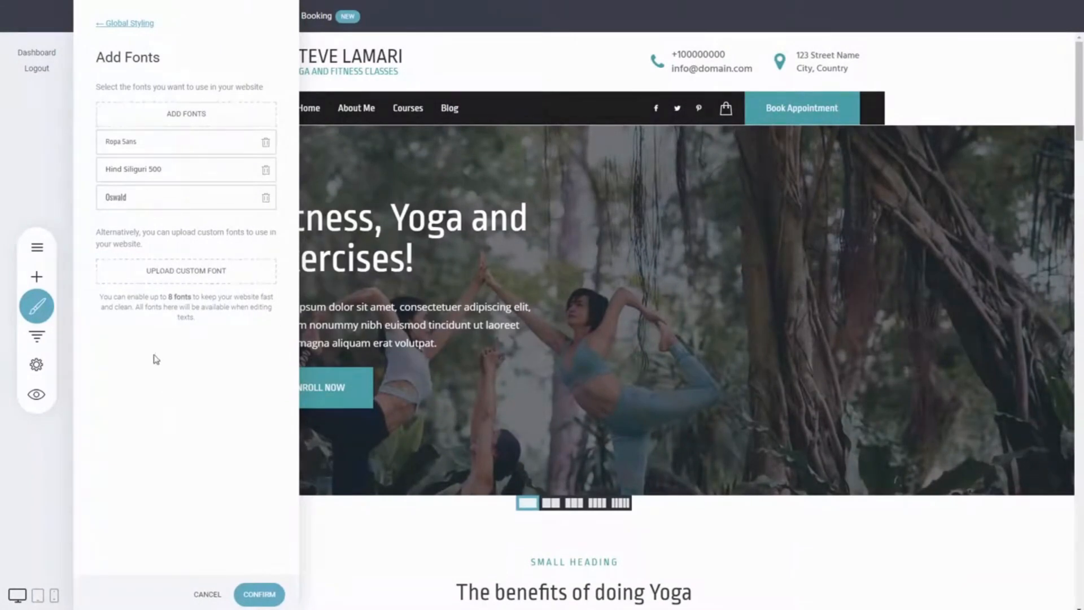
# Examine the custom font upload form, cancel it and confirm the website's font list
pyautogui.click(180, 281)
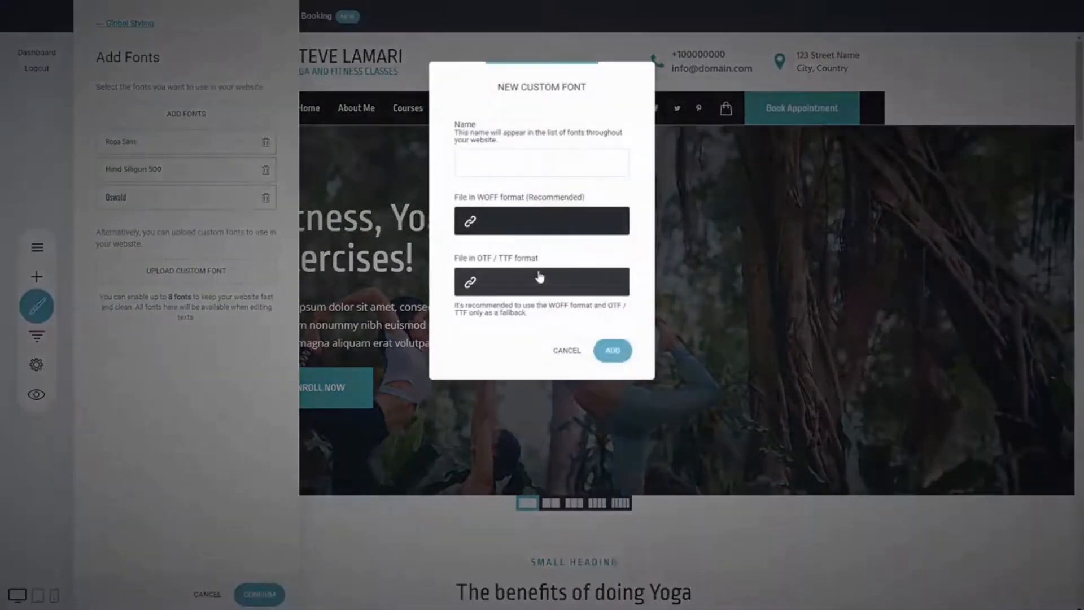
pyautogui.click(566, 351)
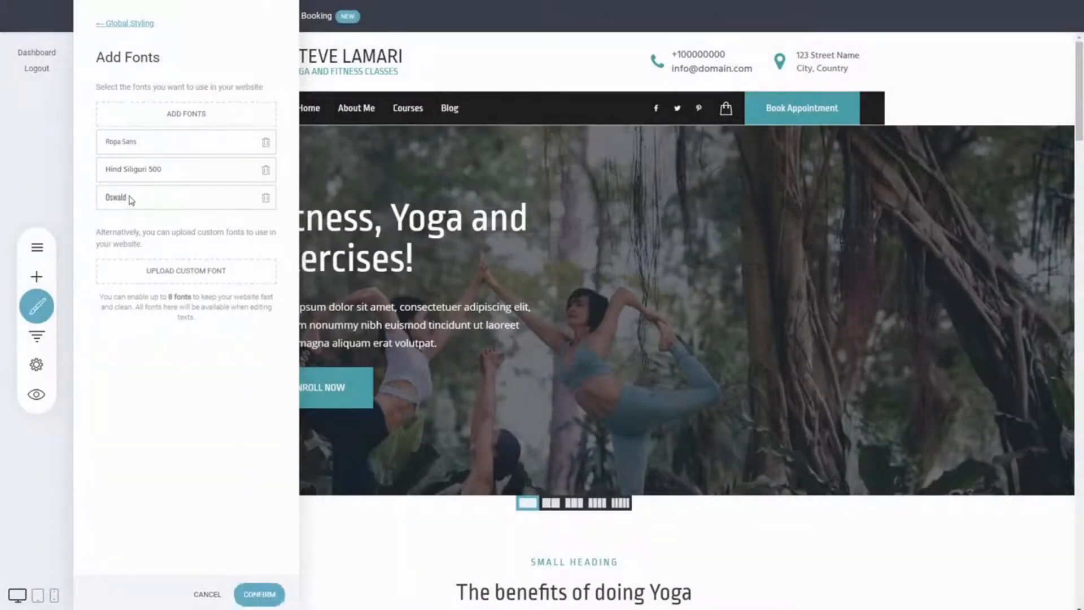
pyautogui.click(264, 595)
# Set the font of the "Fitness, Yoga and Exercises!" hero heading to Oswald
pyautogui.tripleClick(350, 241)
pyautogui.click(350, 181)
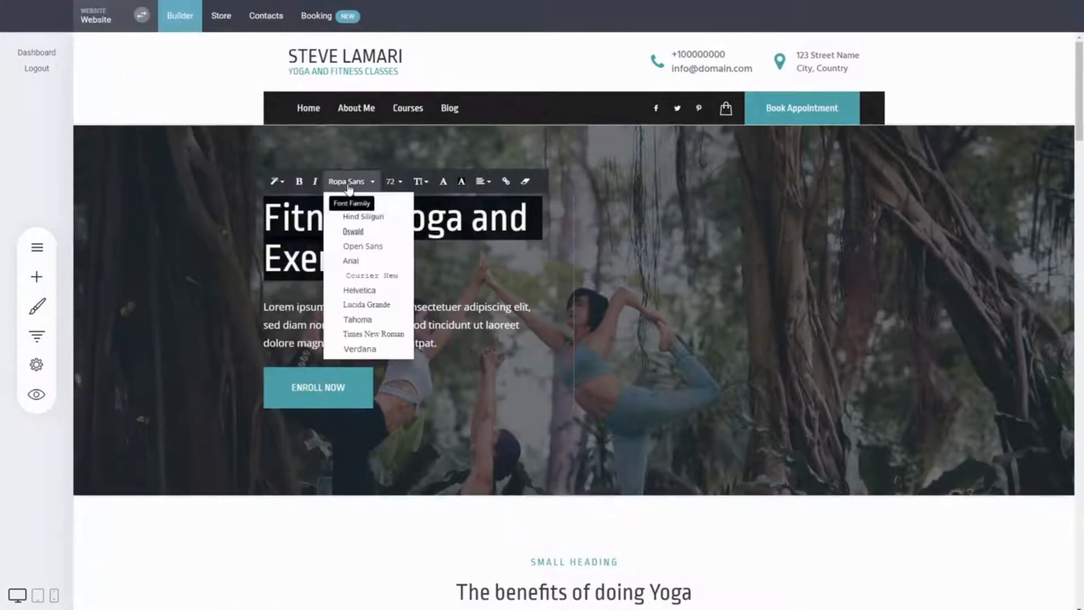
pyautogui.click(362, 231)
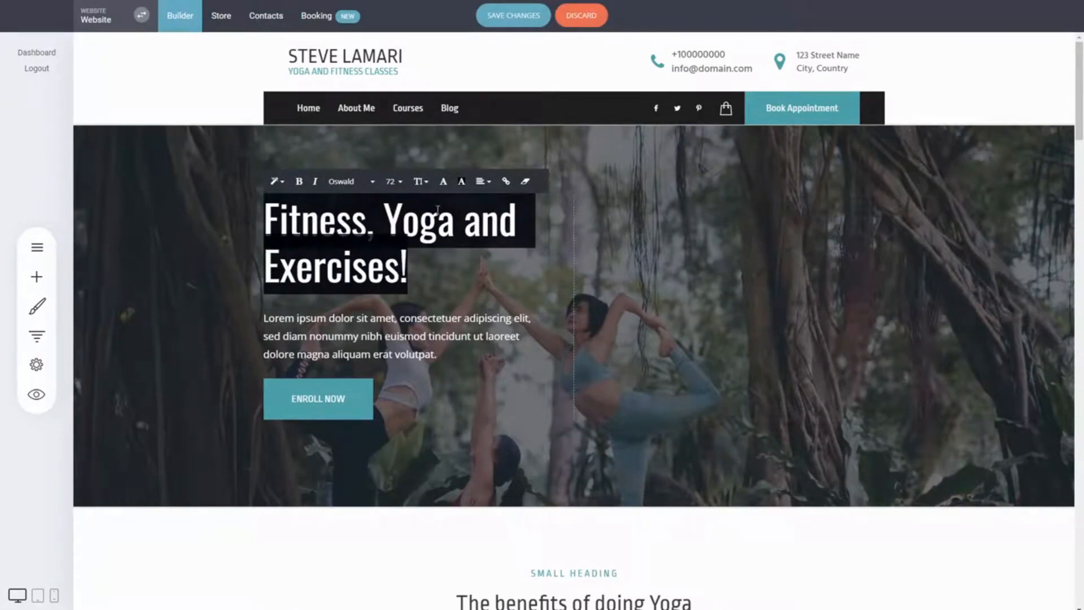
# Clear the hero heading's local formatting, color its text white and save the changes
pyautogui.click(525, 181)
pyautogui.moveTo(471, 220); pyautogui.dragTo(391, 236)
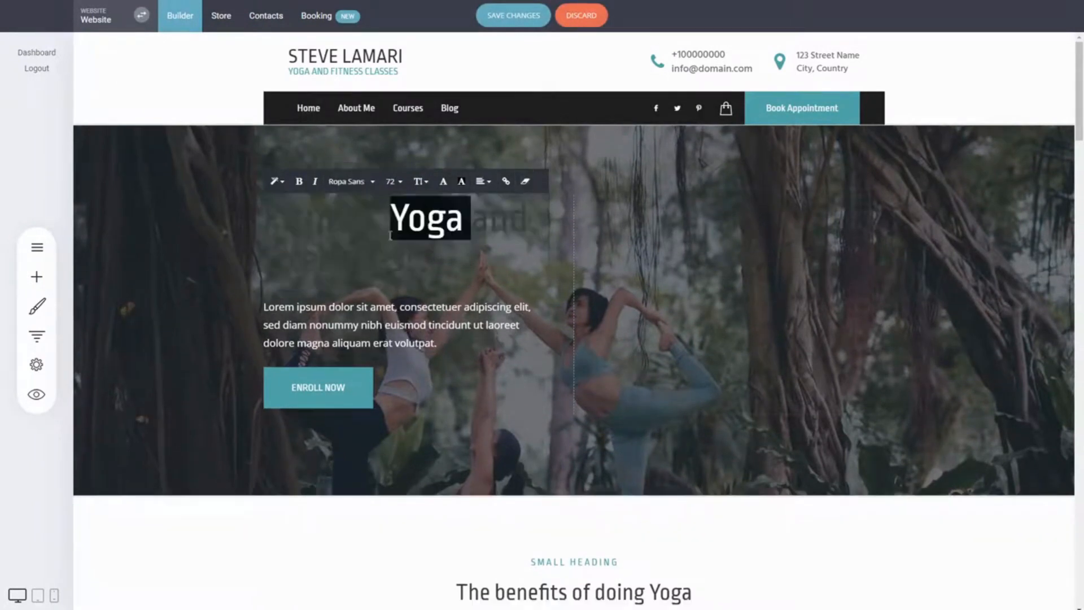
pyautogui.click(444, 181)
pyautogui.click(612, 368)
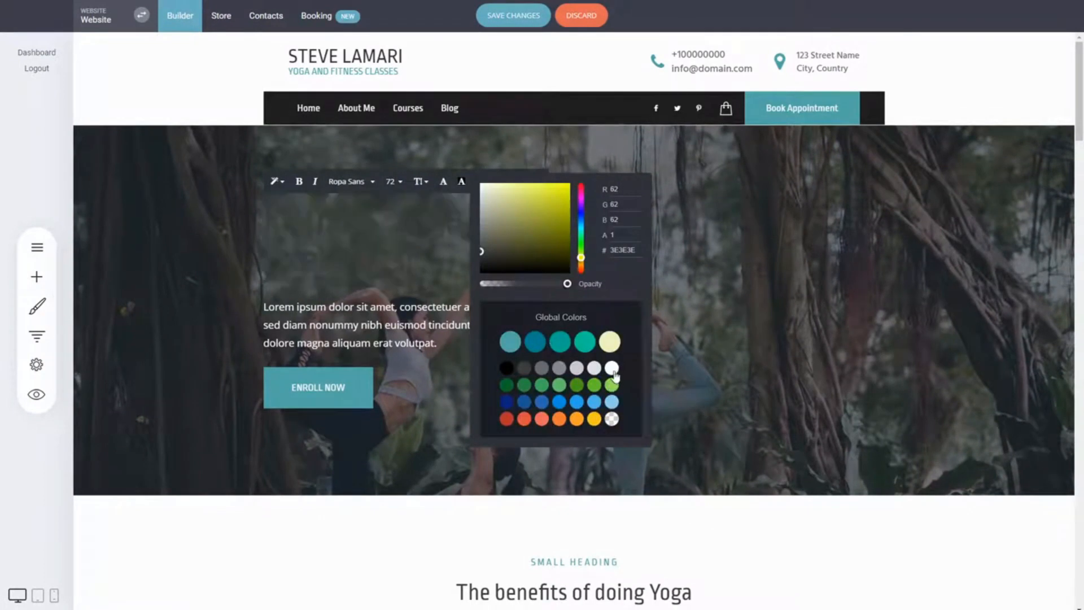
pyautogui.click(854, 292)
pyautogui.hotkey('ctrl', 's')
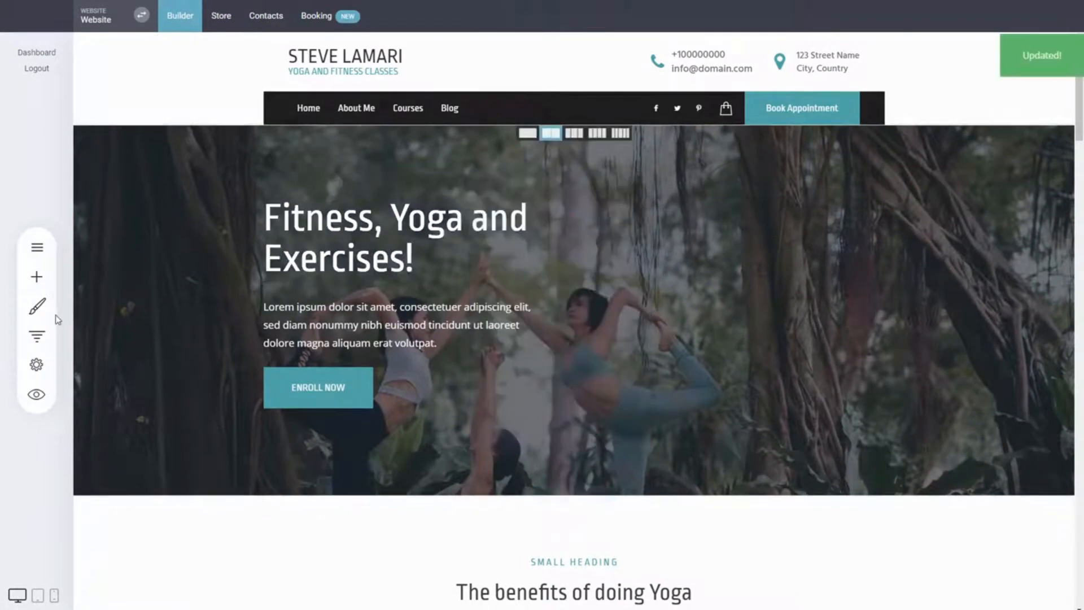
# In the global text styling, set the fonts of Heading 1 and Heading 2 to Oswald
pyautogui.click(48, 310)
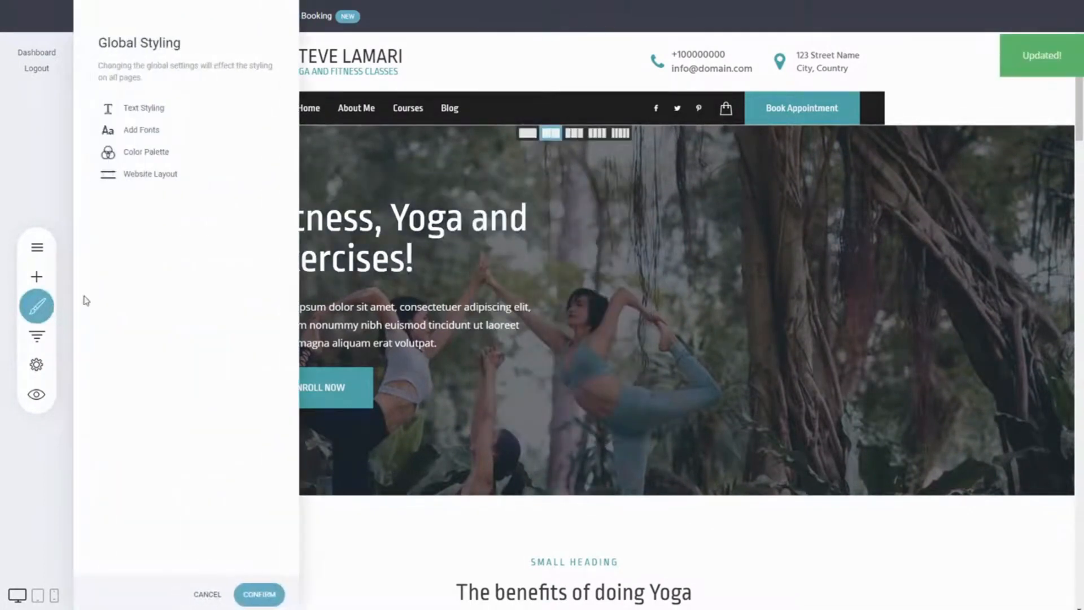
pyautogui.click(144, 107)
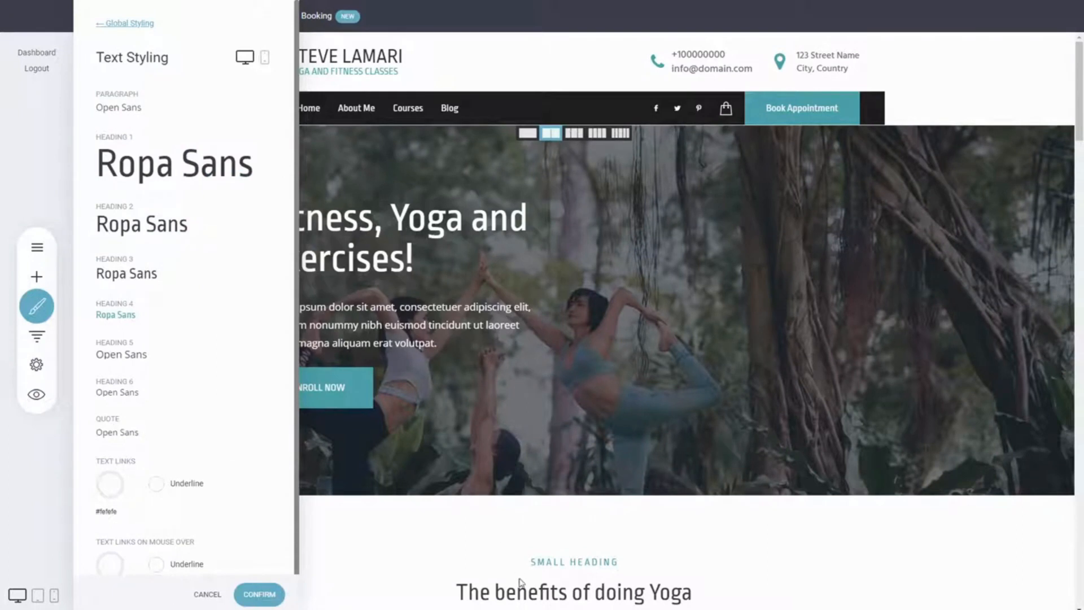
pyautogui.click(165, 171)
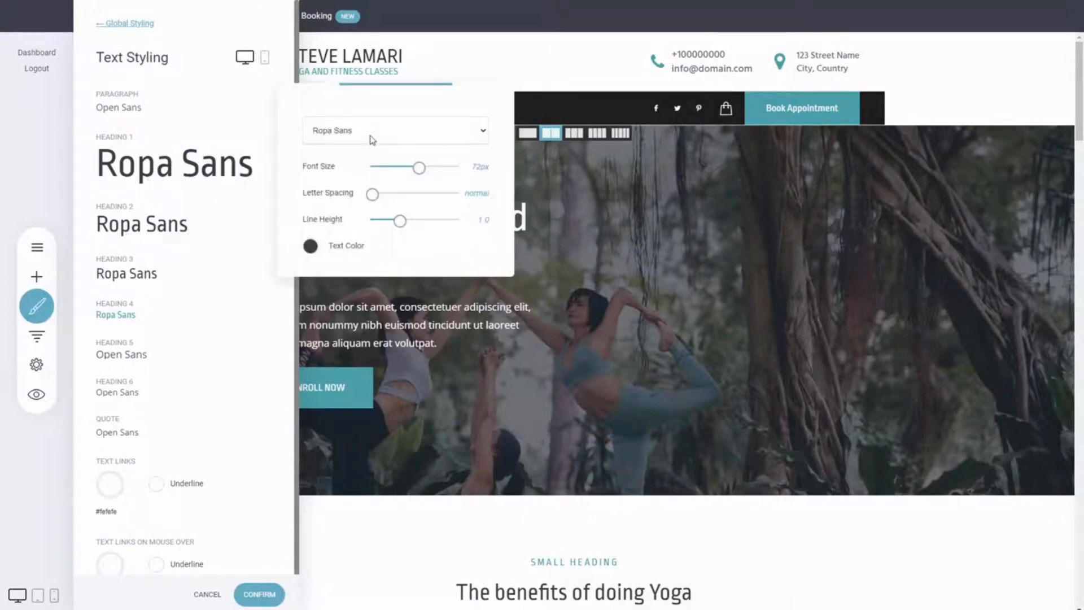
pyautogui.click(342, 176)
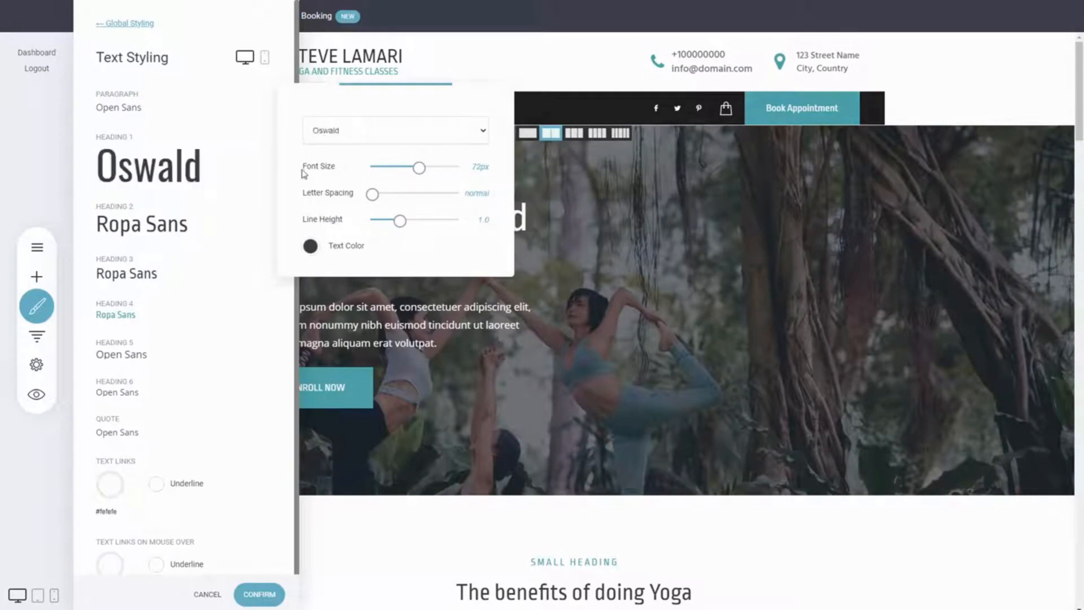
pyautogui.click(148, 204)
pyautogui.click(130, 232)
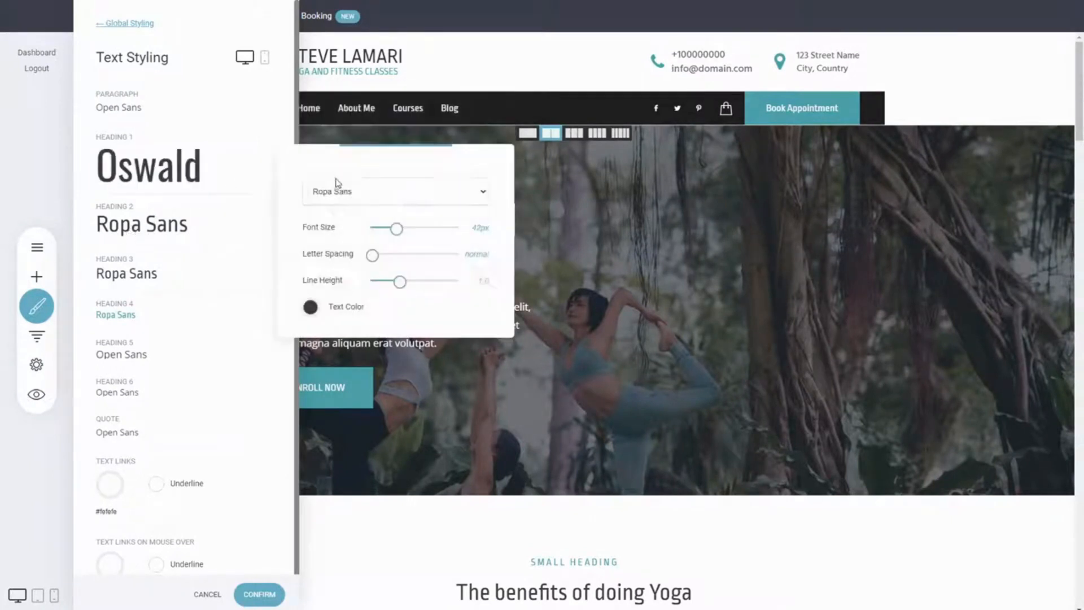
pyautogui.click(330, 234)
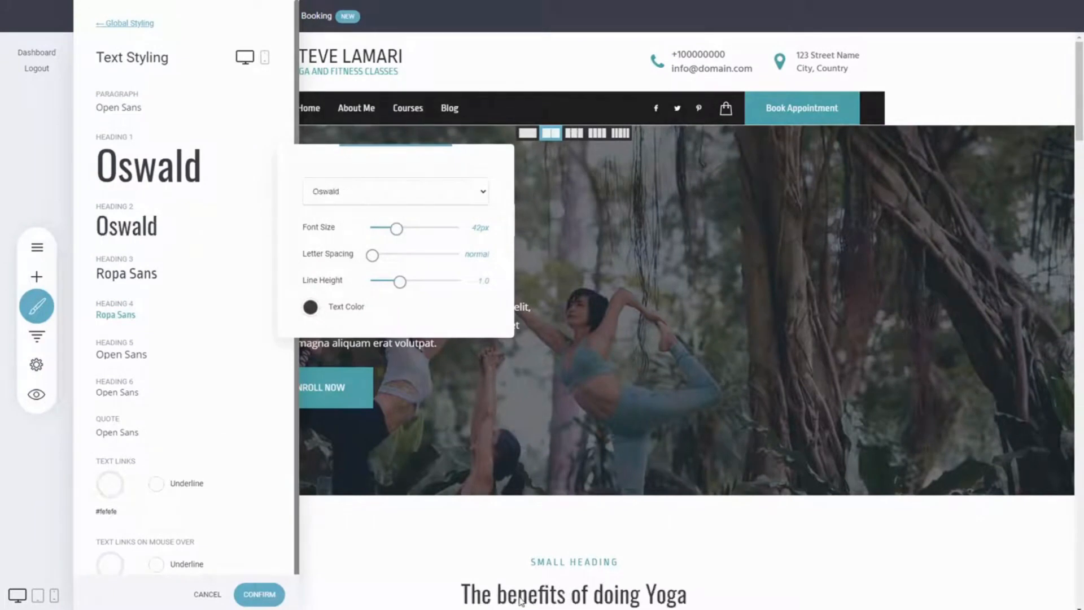
# Set the global fonts of Heading 3 and Heading 4 to Oswald
pyautogui.click(183, 267)
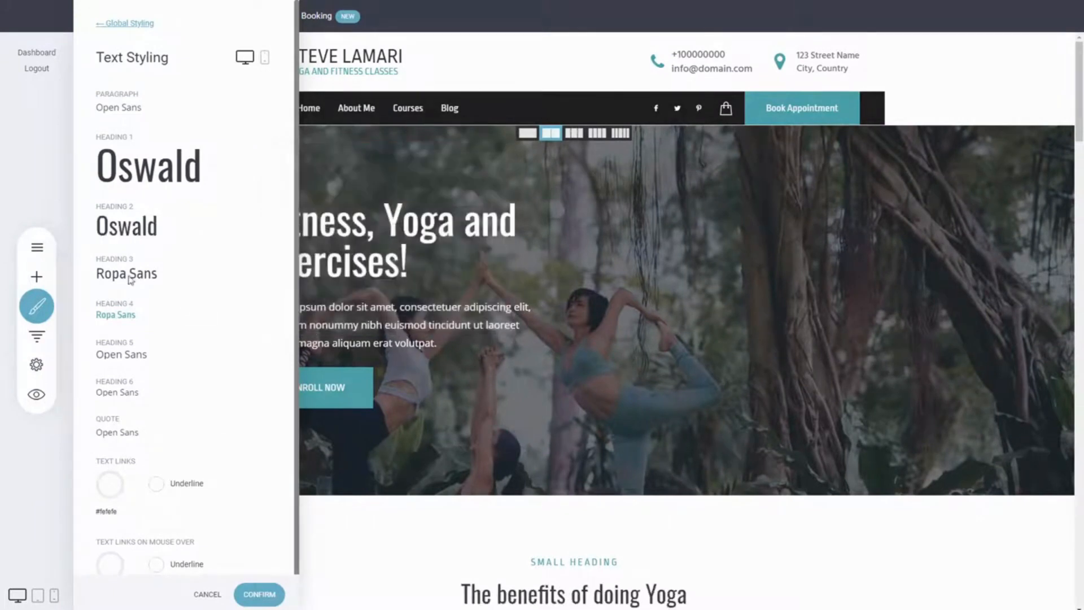
pyautogui.click(181, 273)
pyautogui.click(335, 275)
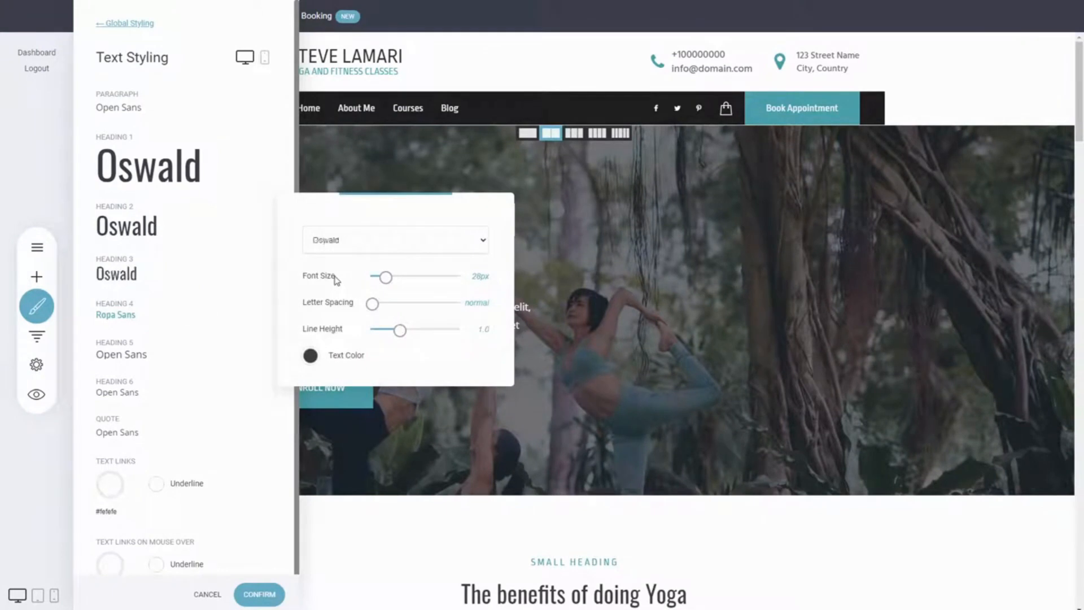
pyautogui.click(156, 314)
pyautogui.click(157, 316)
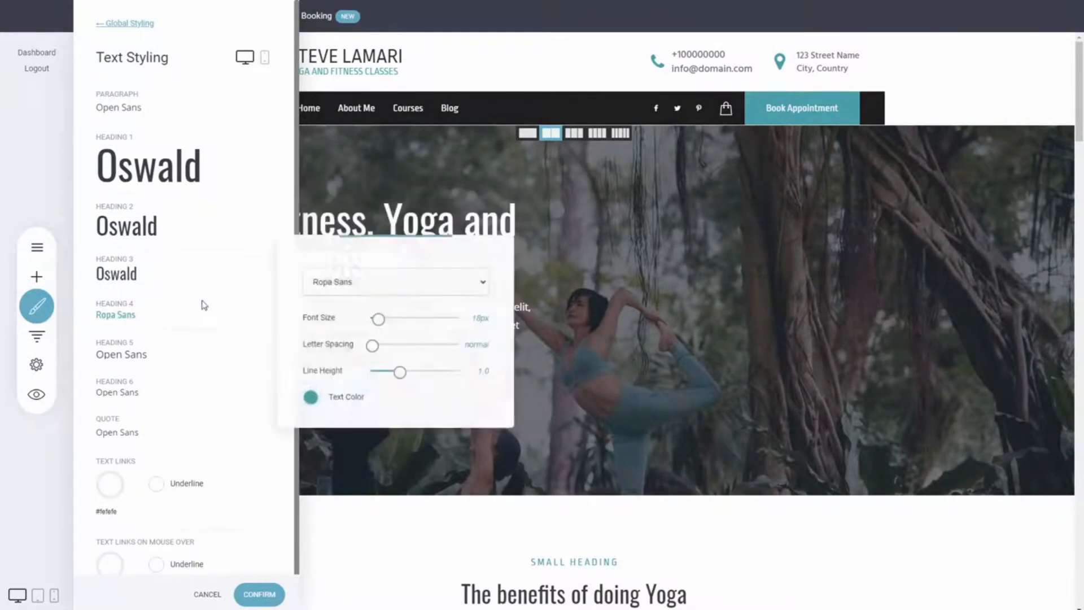
pyautogui.click(338, 320)
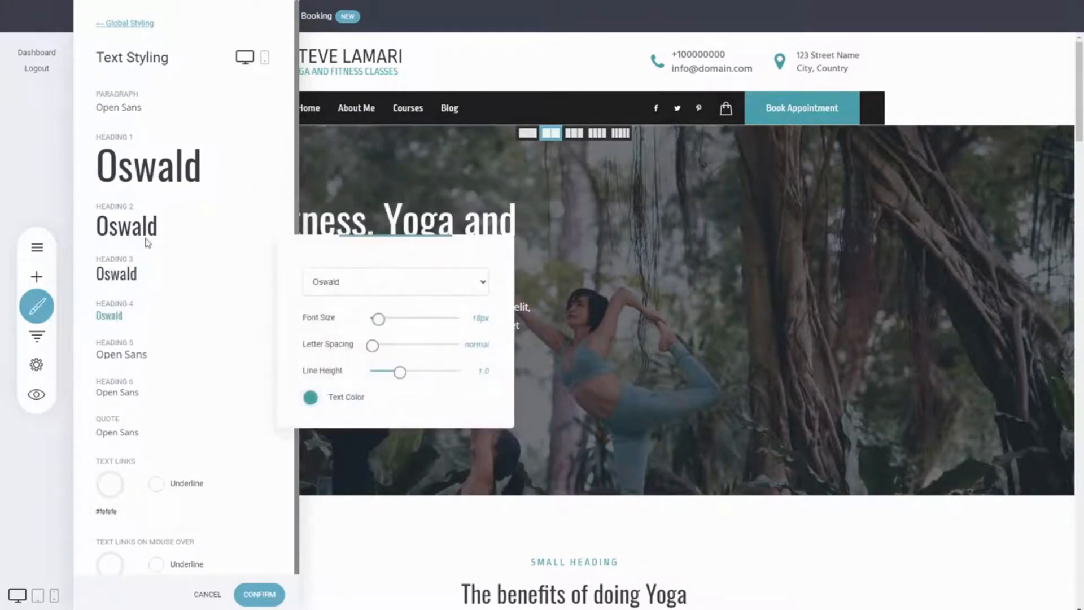
# Set the global letter spacing of Heading 2 to 2.9 and confirm the text styling
pyautogui.click(150, 171)
pyautogui.click(165, 174)
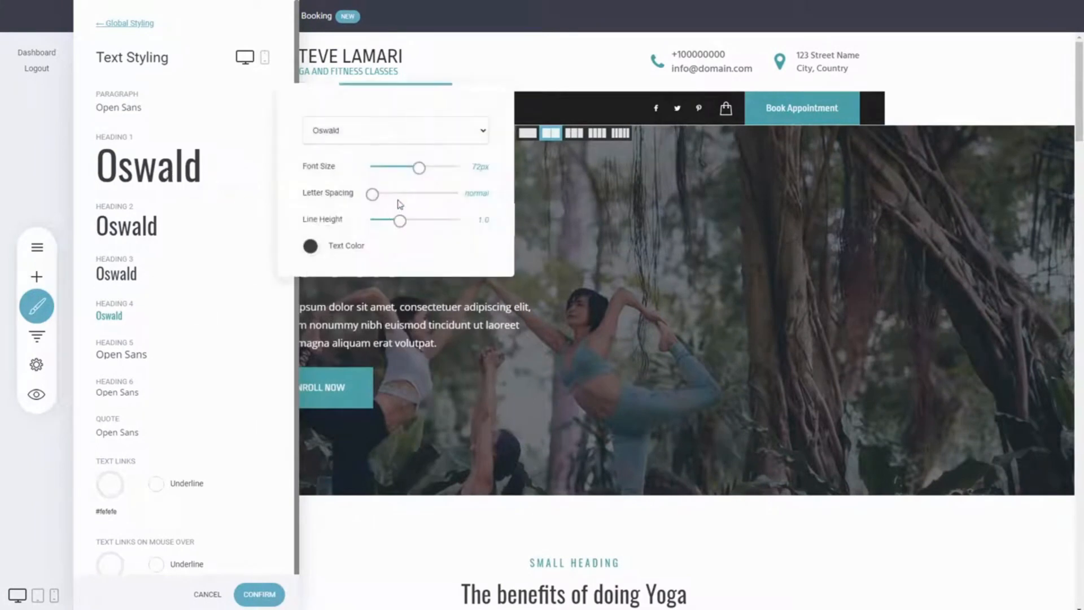
pyautogui.click(188, 232)
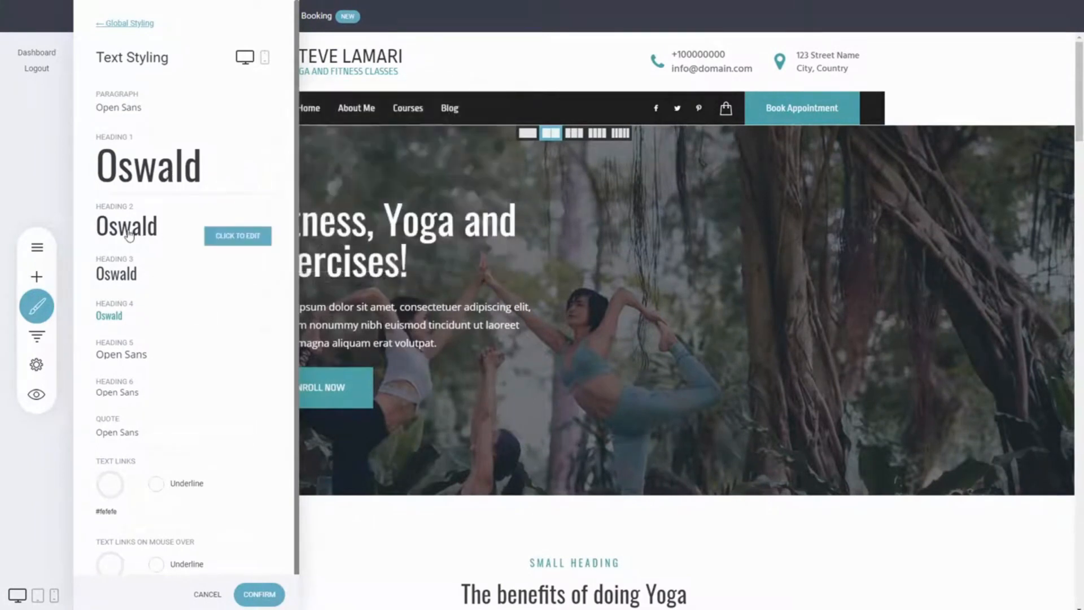
pyautogui.click(237, 236)
pyautogui.moveTo(373, 255); pyautogui.dragTo(398, 256)
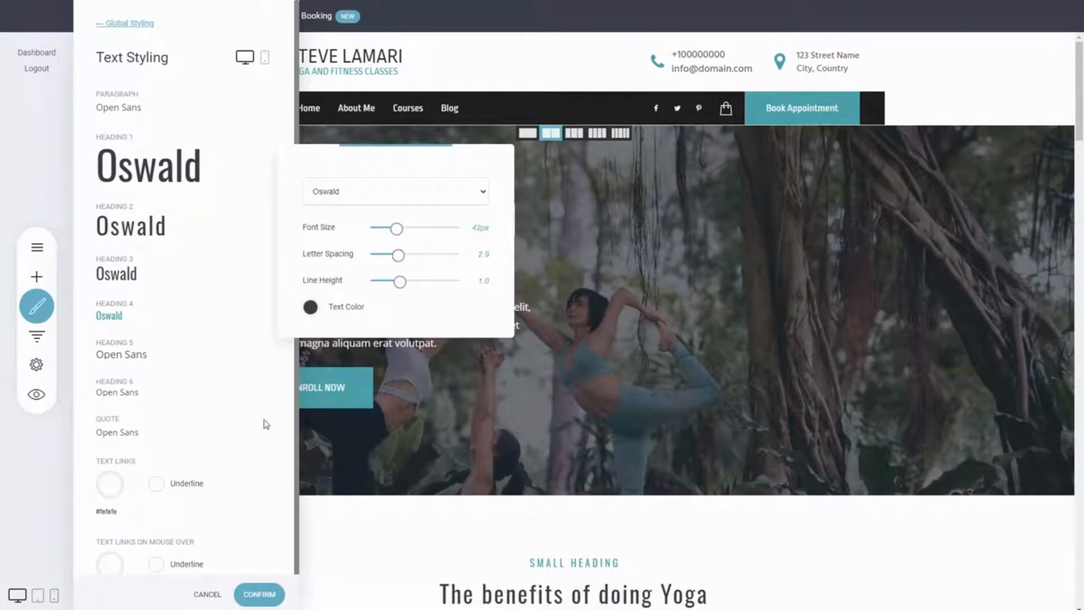
pyautogui.click(213, 266)
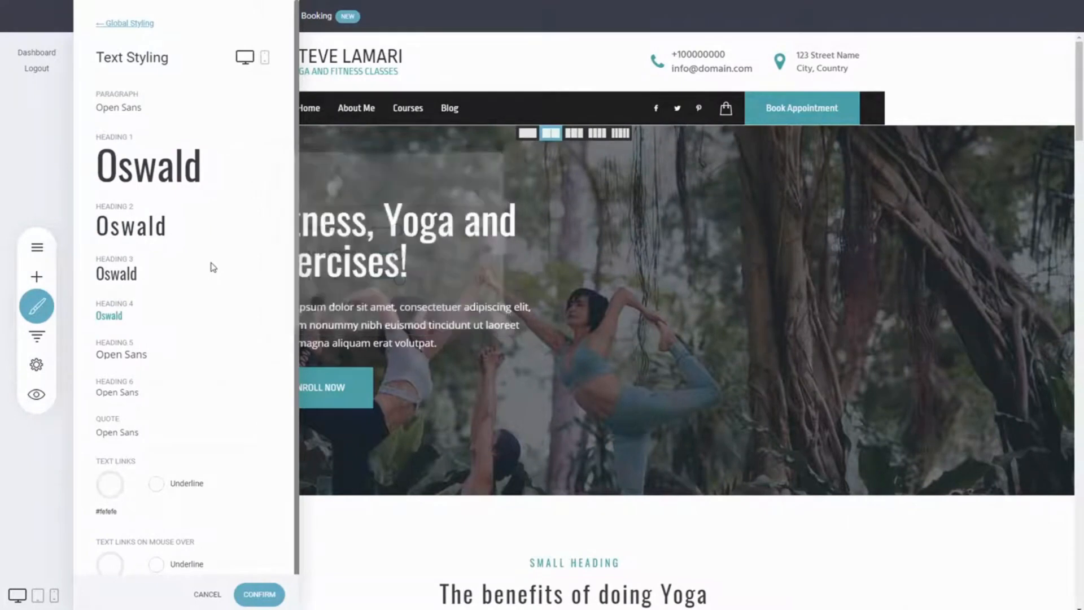
pyautogui.scroll(-1, 153, 216)
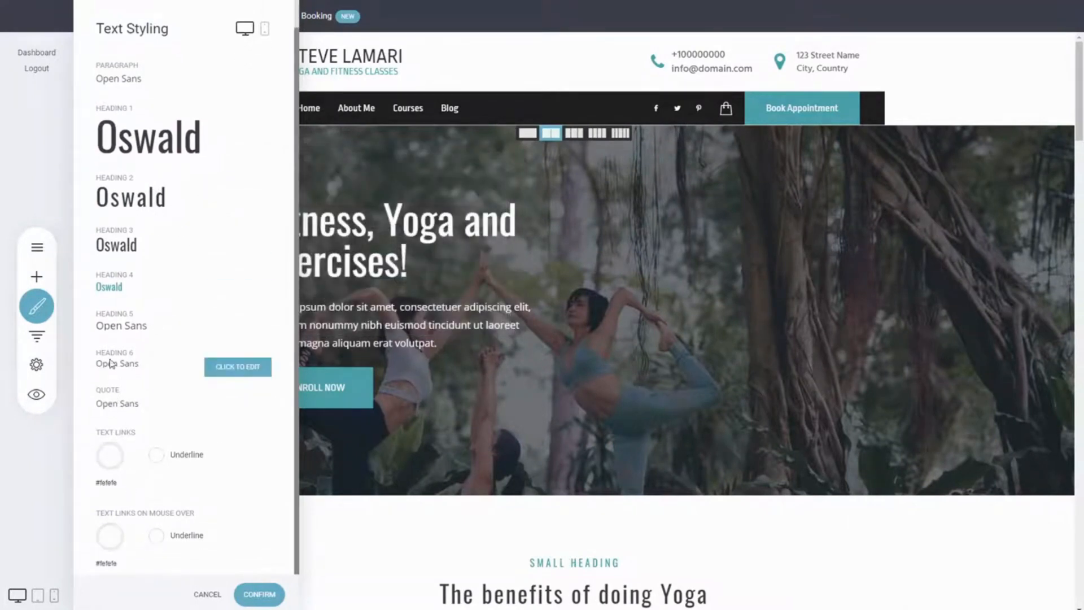
pyautogui.scroll(1, 116, 237)
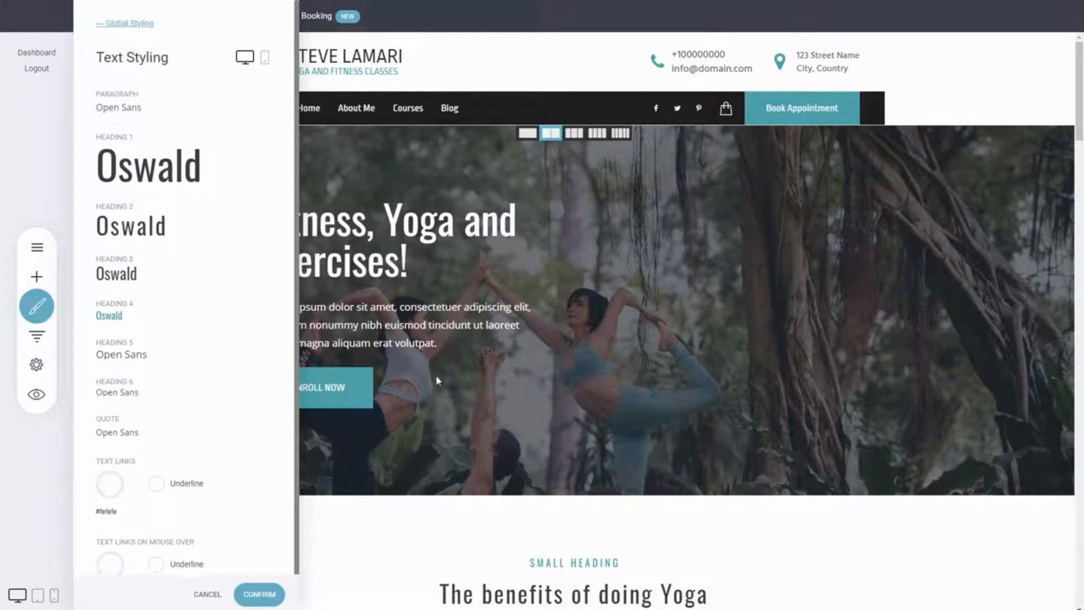
pyautogui.click(258, 595)
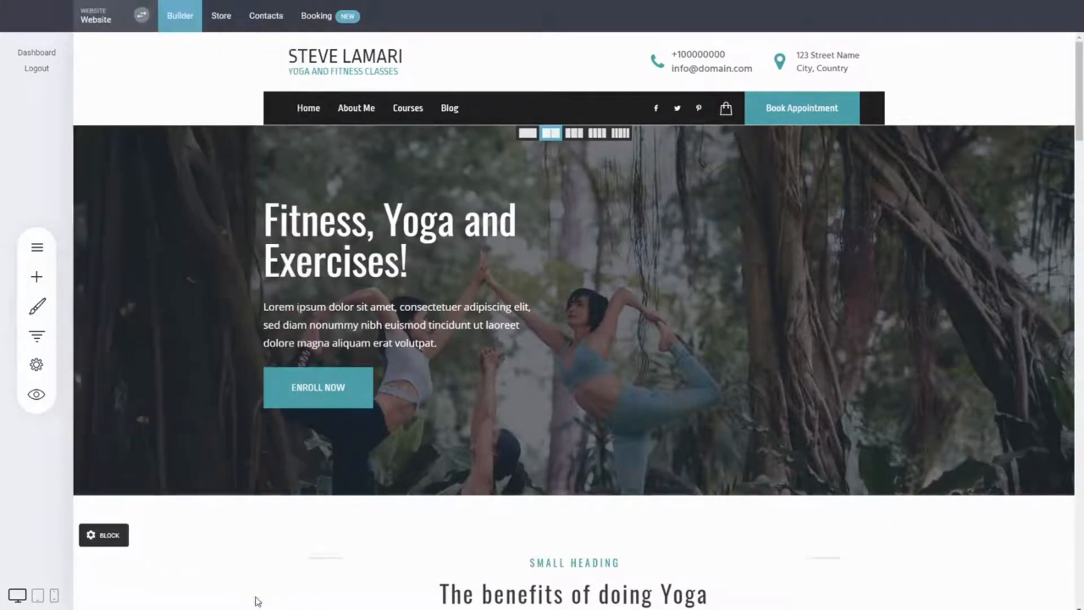
# Change the font of the "Lorem ipsum dolor sit amet" heading beside the headstand photo to Hind Siliguri
pyautogui.scroll(-3, 500, 358)
pyautogui.scroll(-5, 501, 357)
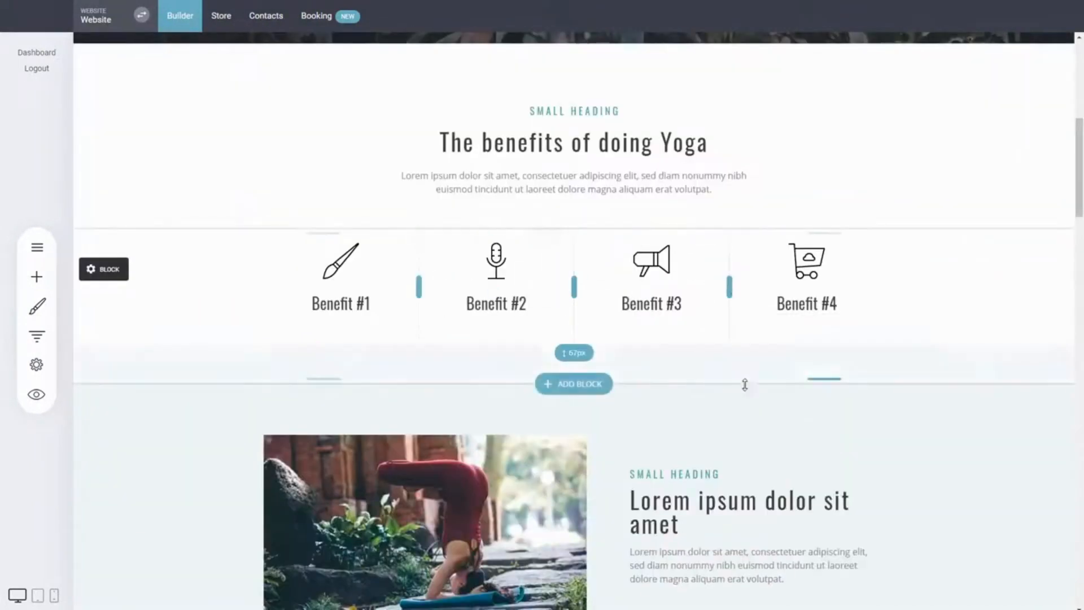
pyautogui.scroll(-2, 696, 387)
pyautogui.doubleClick(714, 396)
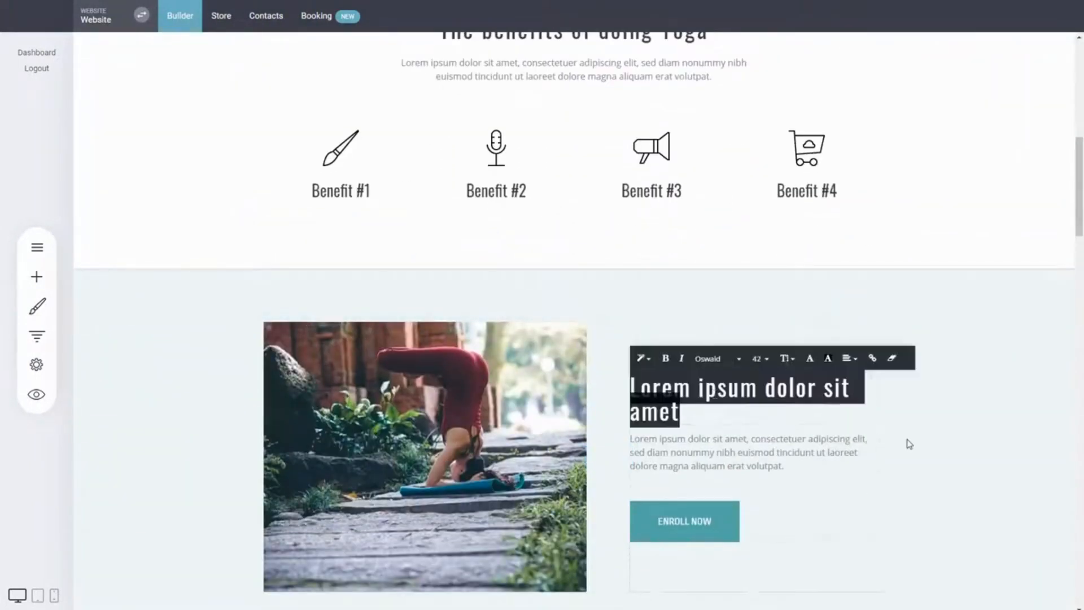
pyautogui.click(949, 441)
pyautogui.doubleClick(768, 394)
pyautogui.click(724, 363)
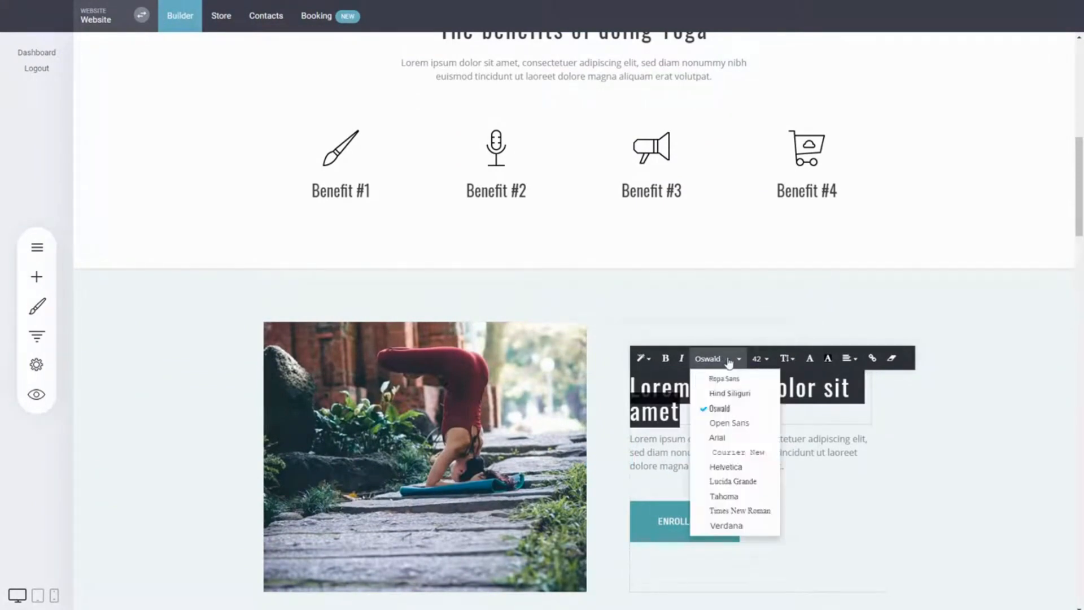
pyautogui.click(734, 394)
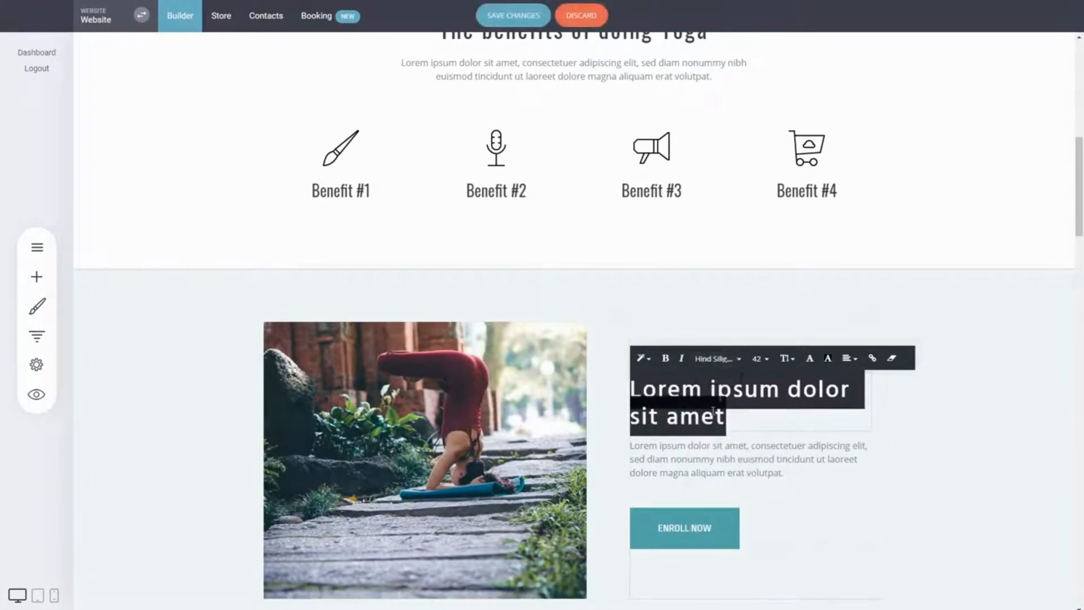
pyautogui.click(916, 419)
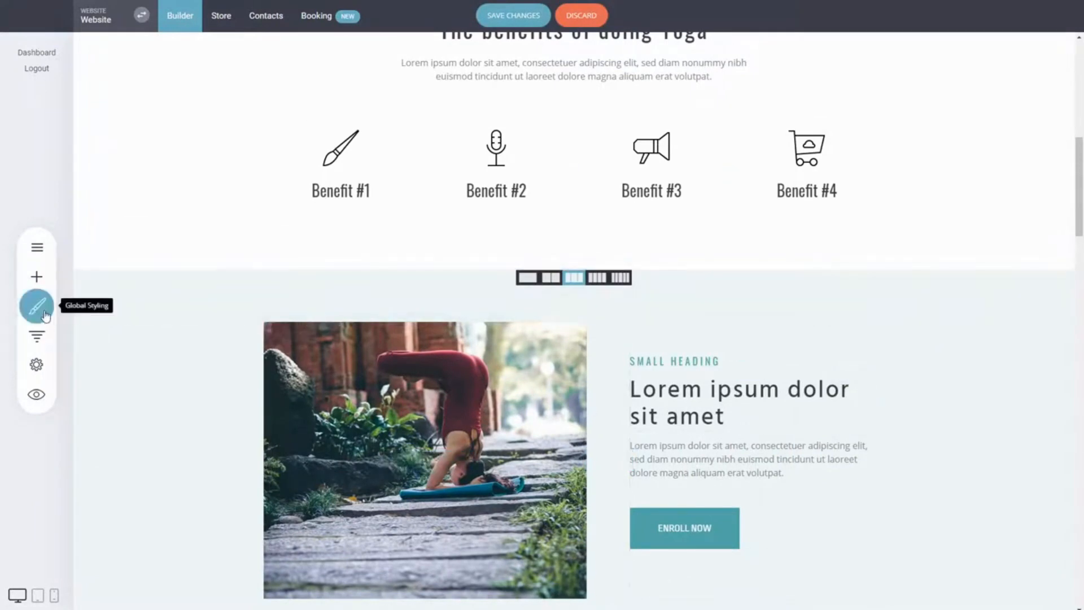
pyautogui.tripleClick(731, 405)
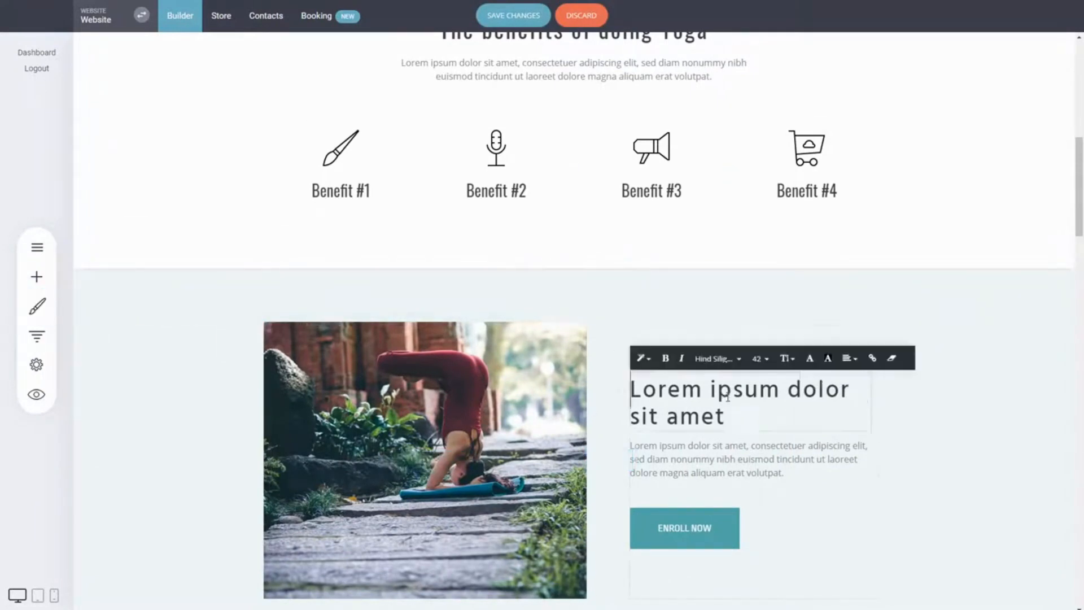
pyautogui.click(915, 425)
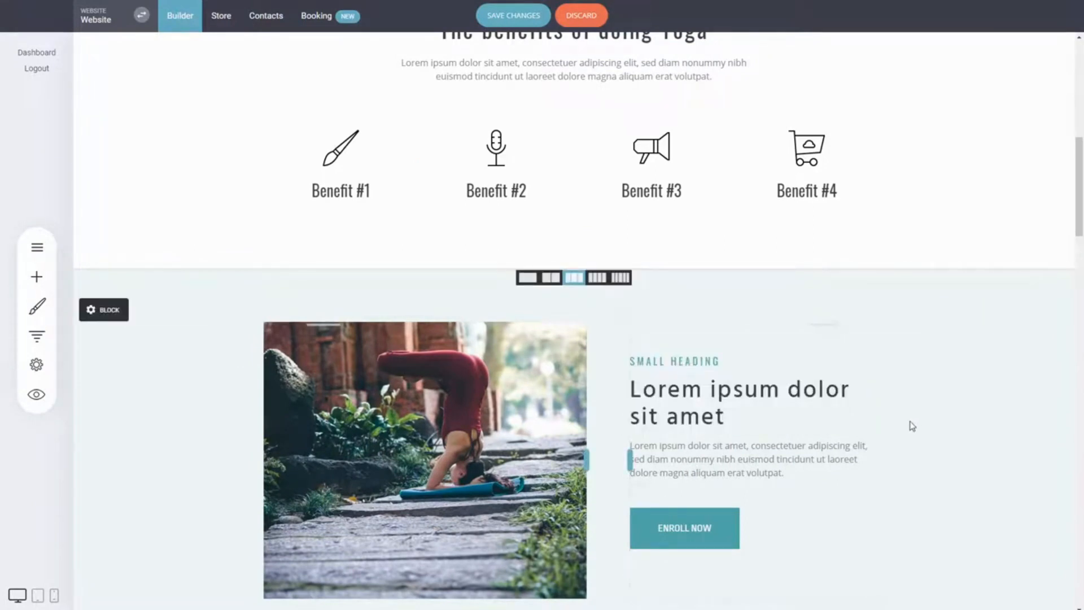
# Clear the individual font formatting from the "Lorem ipsum dolor sit amet" heading beside the headstand photo
pyautogui.scroll(-2, 914, 425)
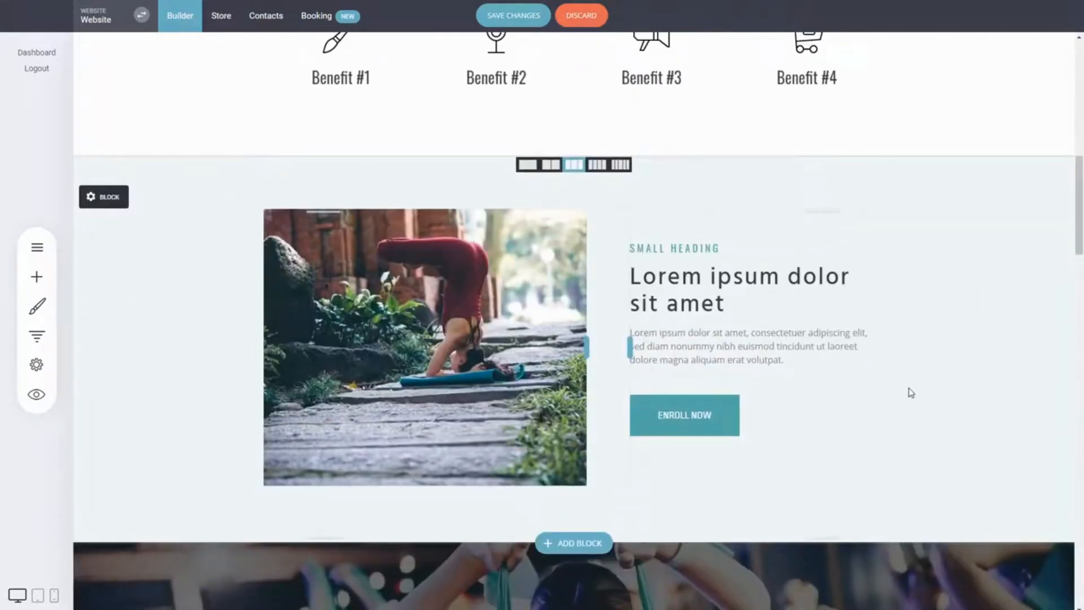
pyautogui.tripleClick(769, 308)
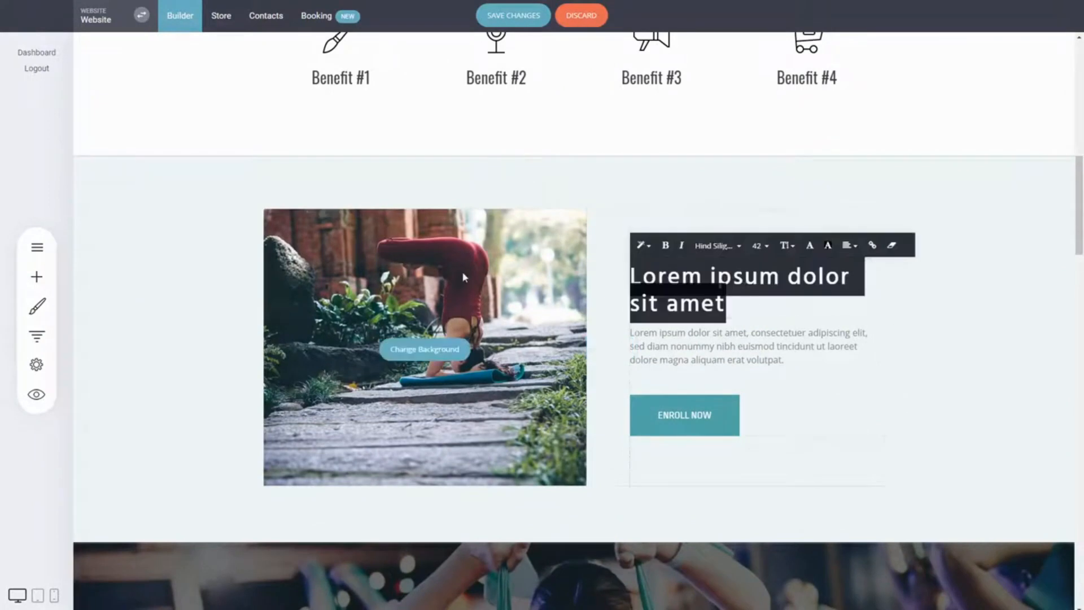
pyautogui.click(891, 248)
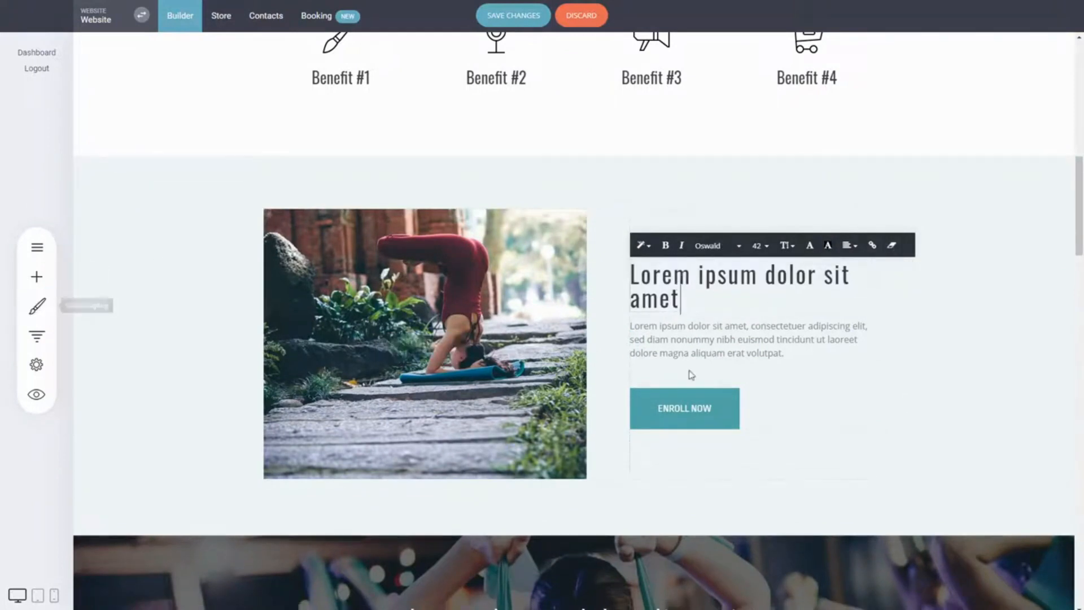
pyautogui.click(1004, 349)
# Add a heading widget above the small heading beside the headstand photo, style it as Header 4, and set its top spacing to about 57 px
pyautogui.click(37, 276)
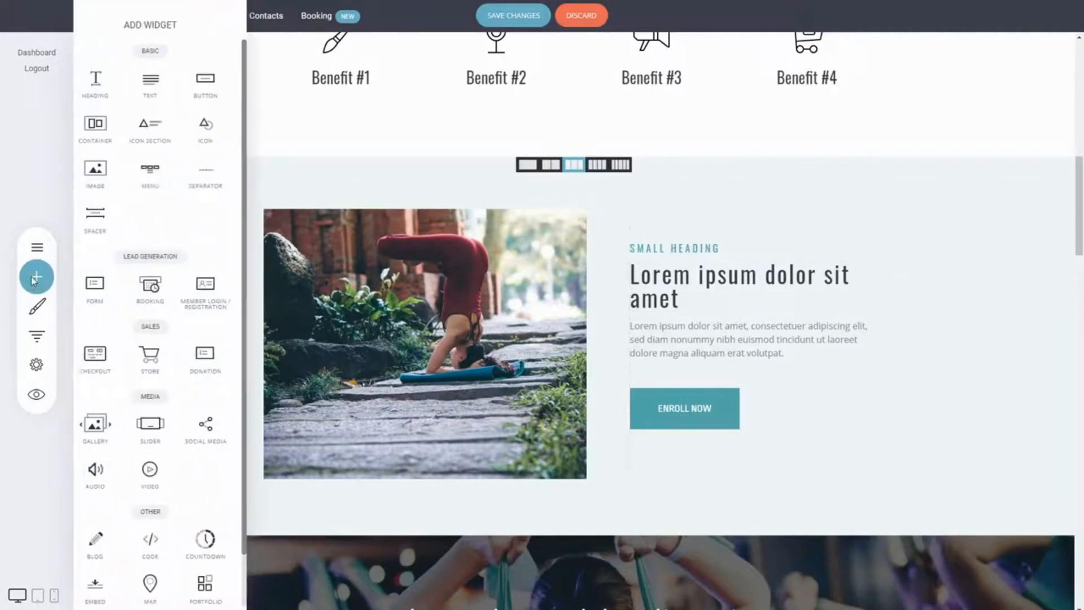
pyautogui.moveTo(126, 85); pyautogui.dragTo(726, 228)
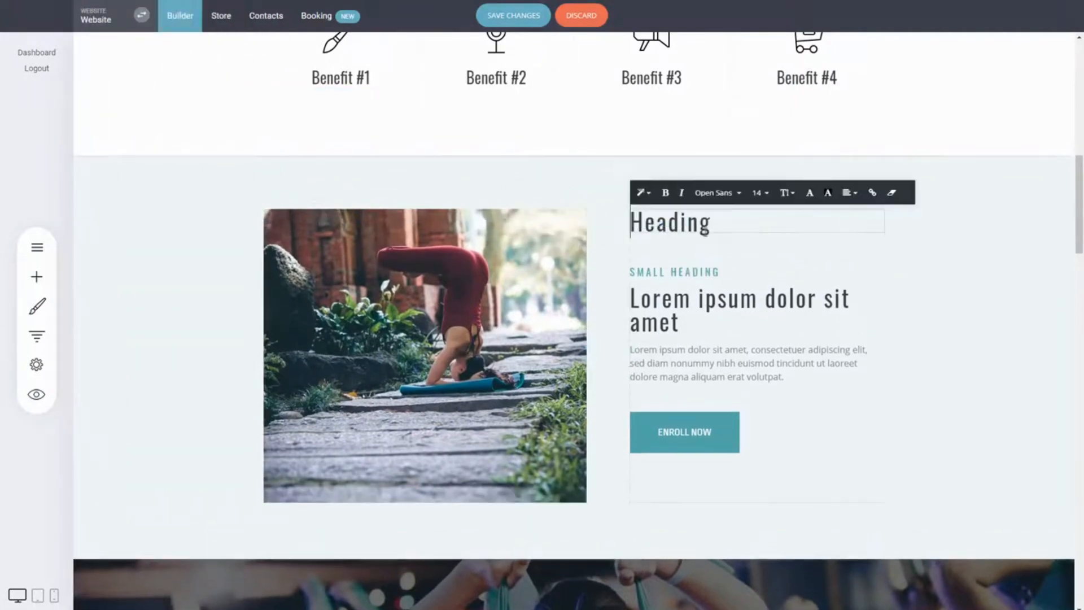
pyautogui.doubleClick(649, 221)
pyautogui.click(643, 192)
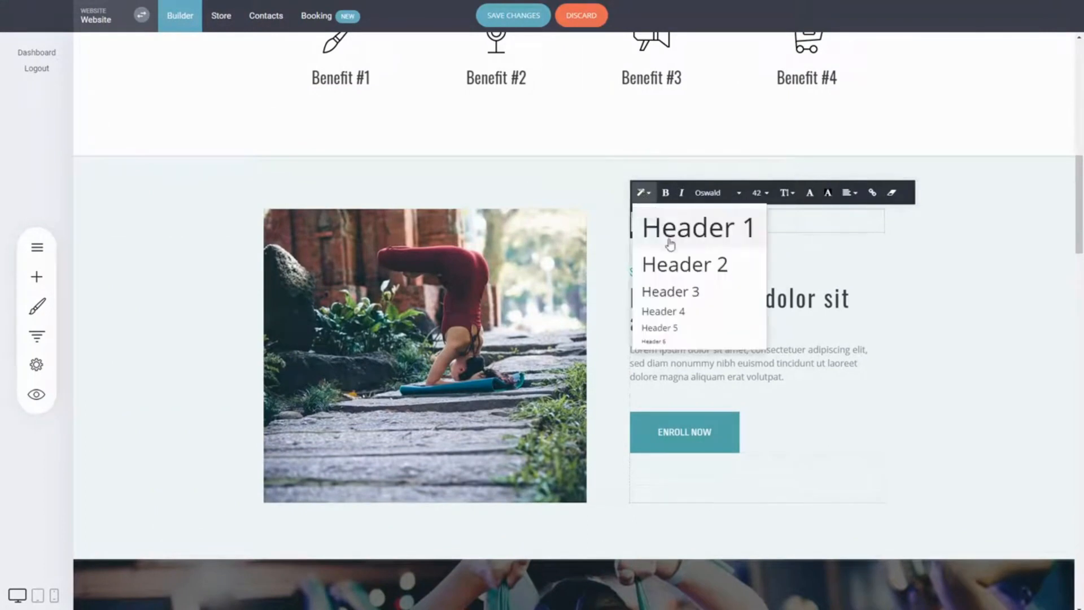
pyautogui.click(683, 311)
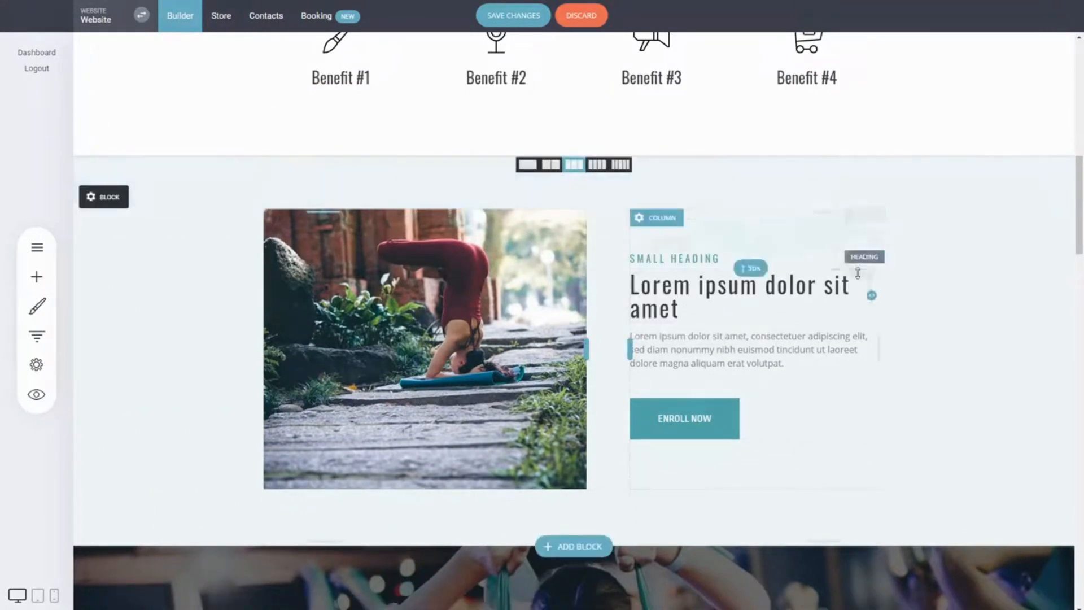
pyautogui.moveTo(782, 212); pyautogui.dragTo(782, 242)
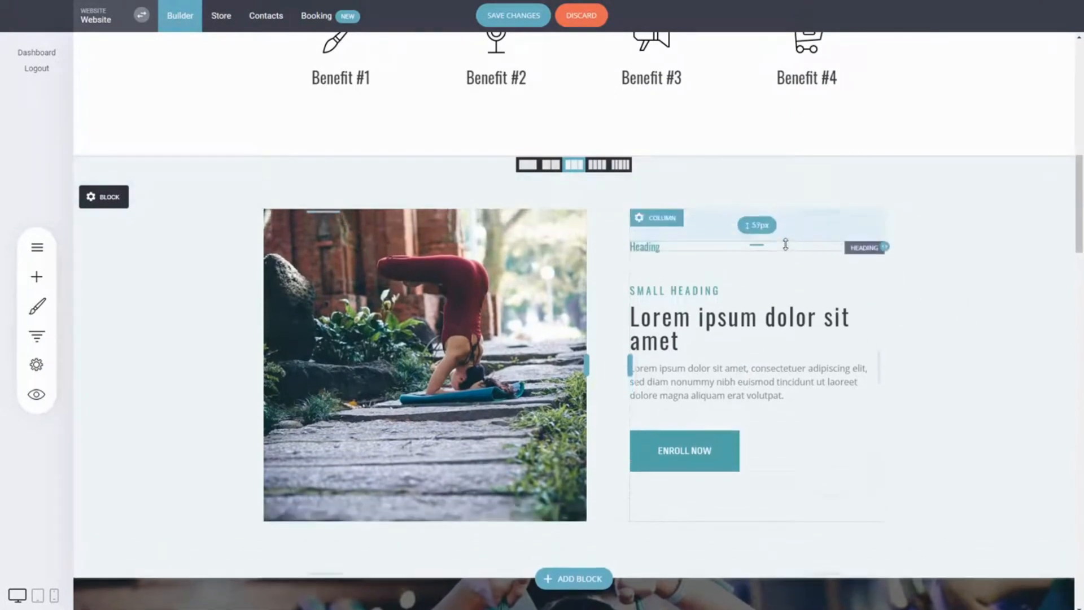
# Delete the newly added heading widget above the small heading and accept the deletion
pyautogui.click(685, 250)
pyautogui.click(734, 225)
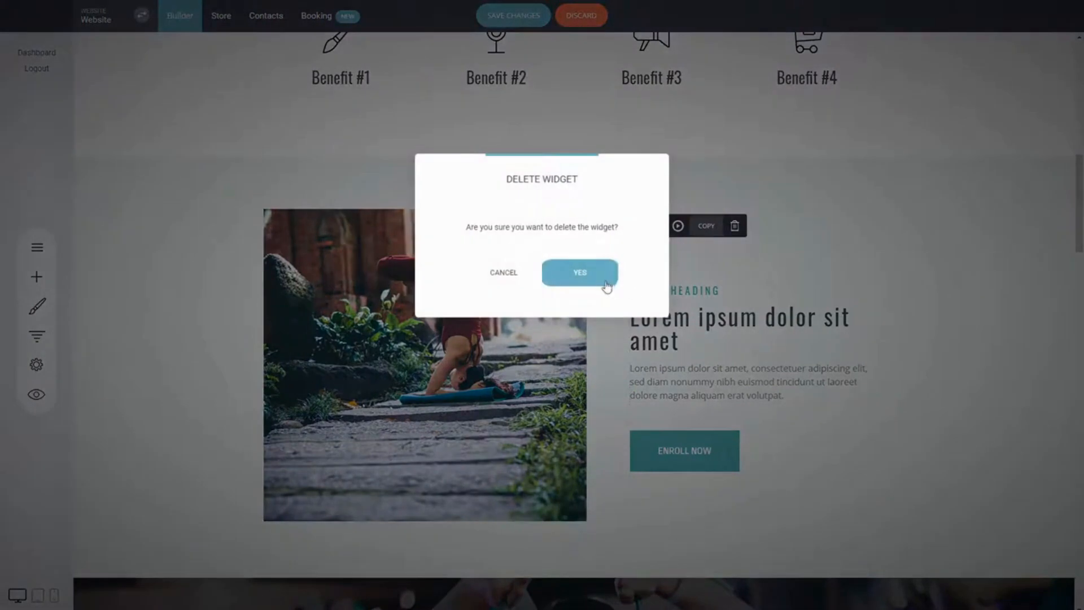
pyautogui.click(580, 272)
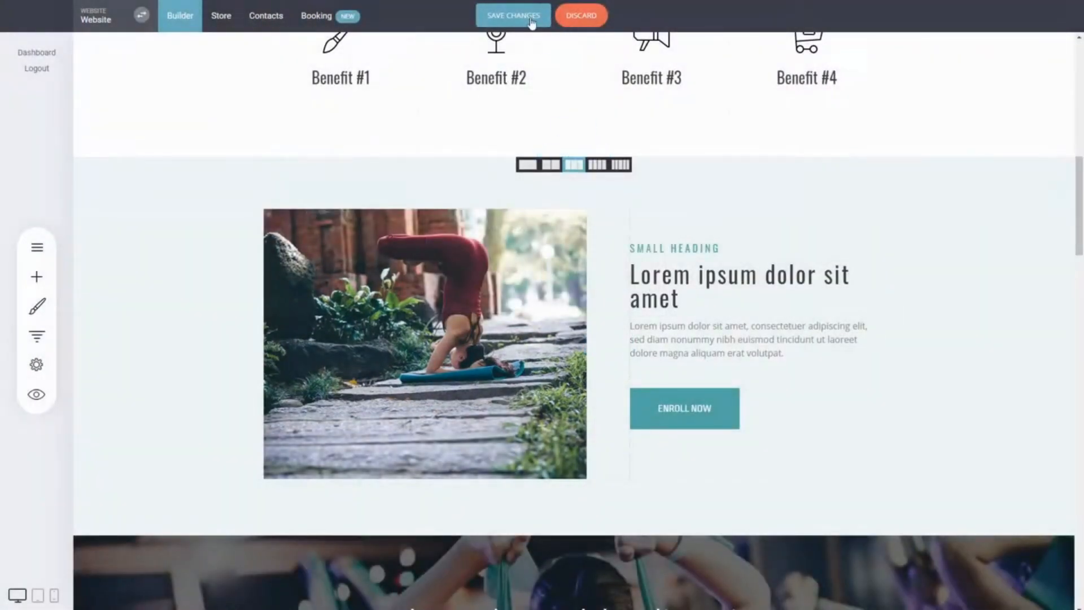
# Save the website changes and review the headings in the membership, testimonial and article sections
pyautogui.click(530, 19)
pyautogui.scroll(-10, 592, 364)
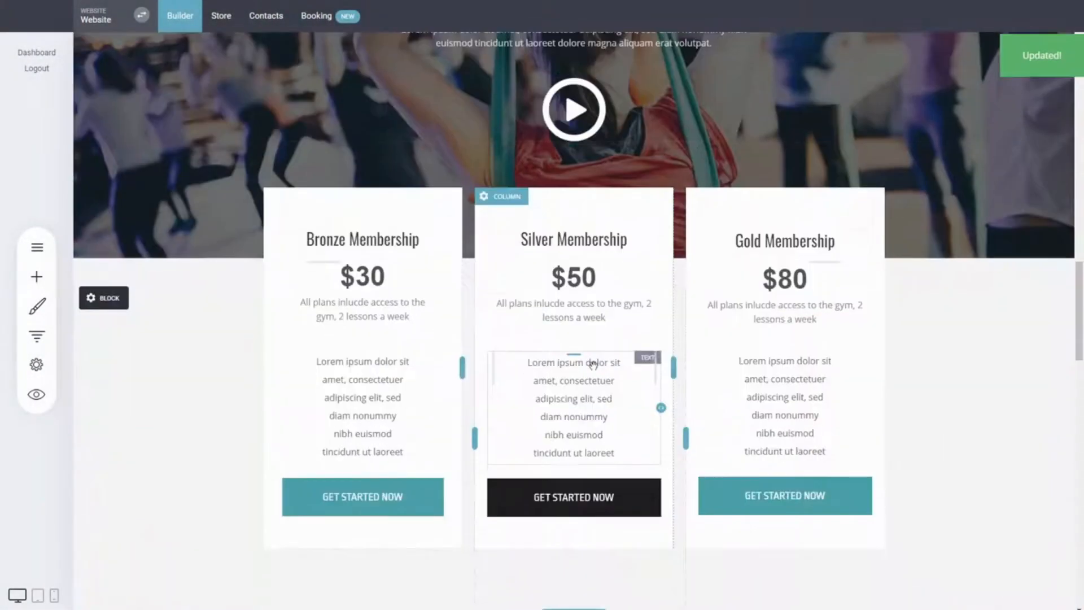
pyautogui.scroll(-8, 766, 333)
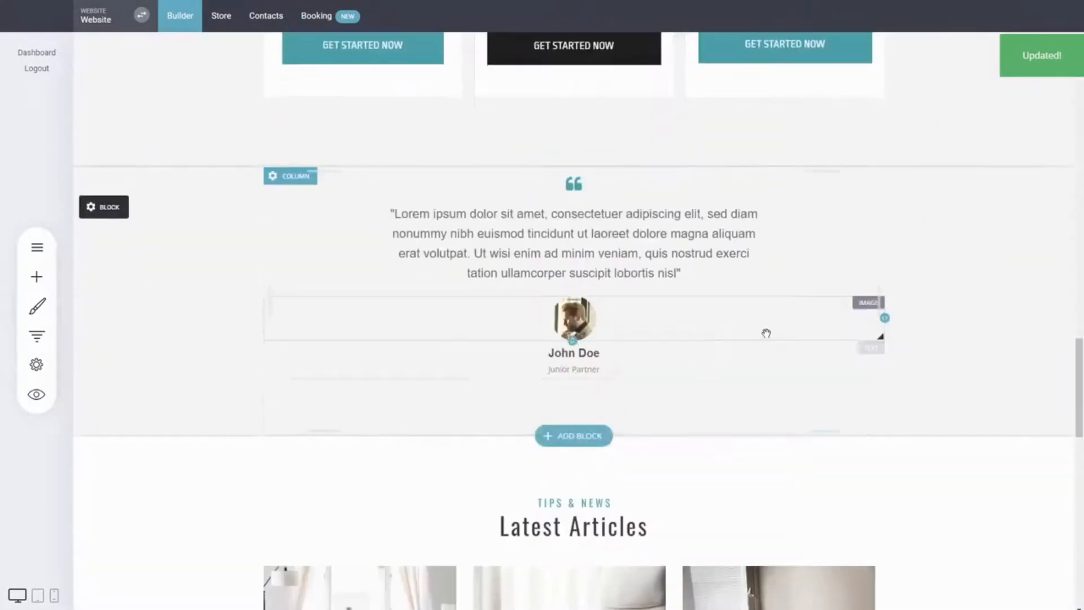
pyautogui.scroll(-4, 766, 333)
pyautogui.scroll(20, 744, 397)
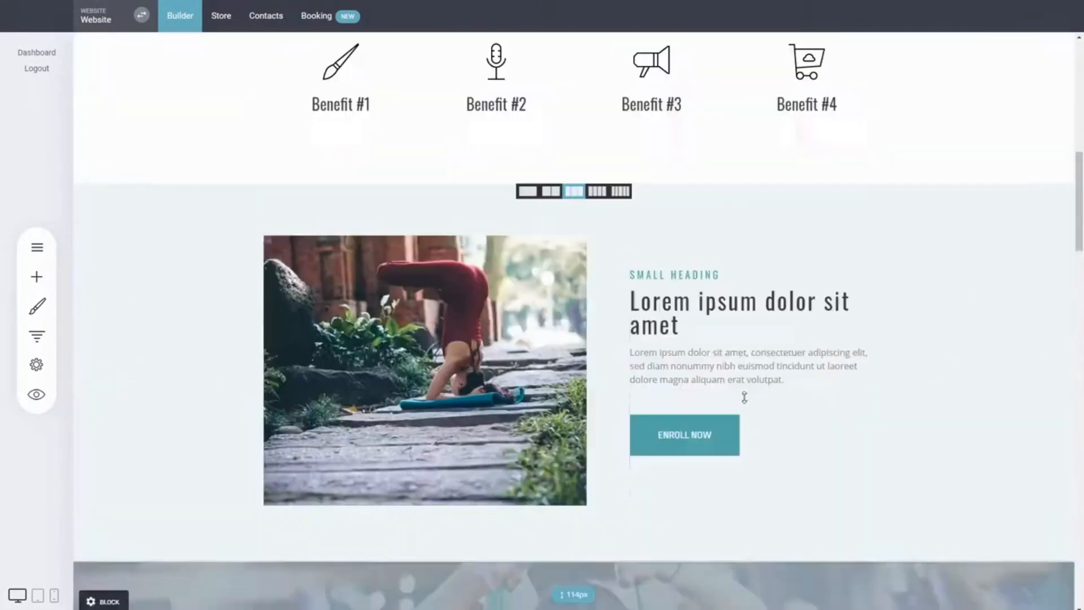
pyautogui.scroll(10, 744, 398)
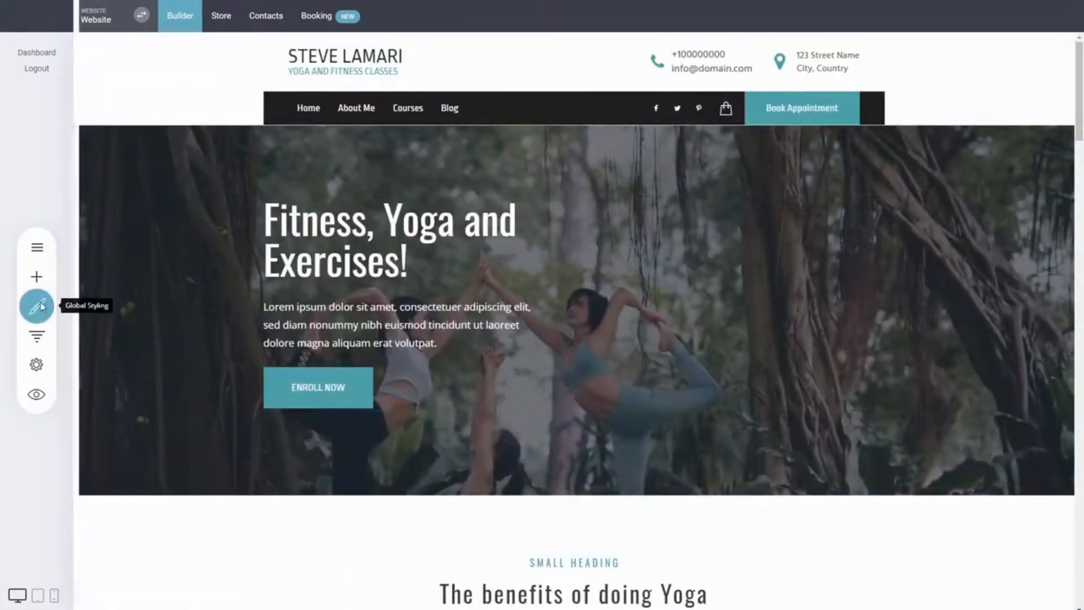
# Set the primary color of the global color palette to orange #FBA026 and confirm the palette
pyautogui.click(40, 306)
pyautogui.click(154, 152)
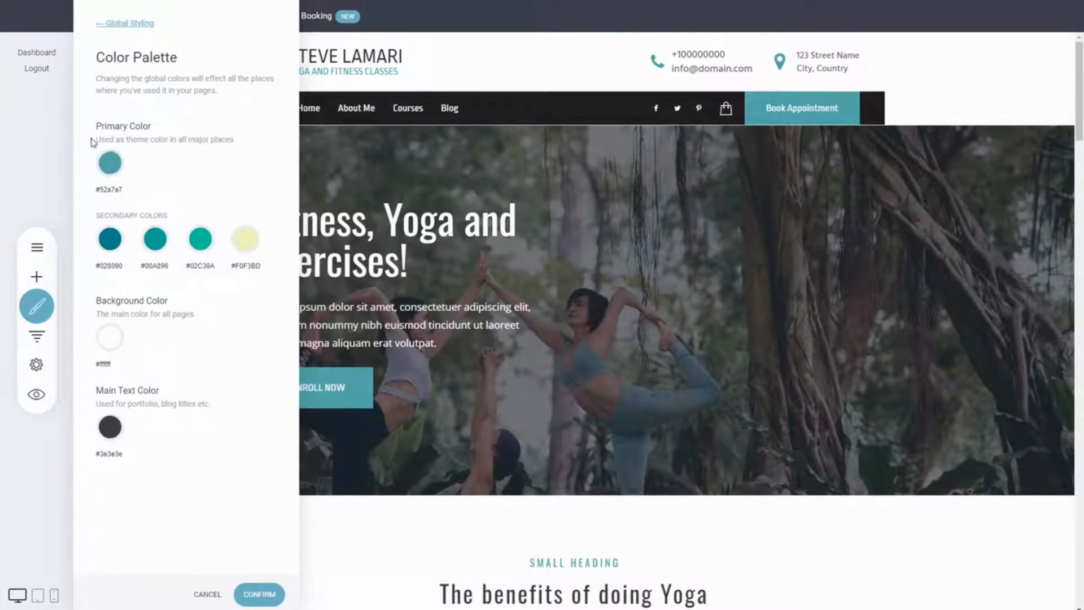
pyautogui.click(109, 173)
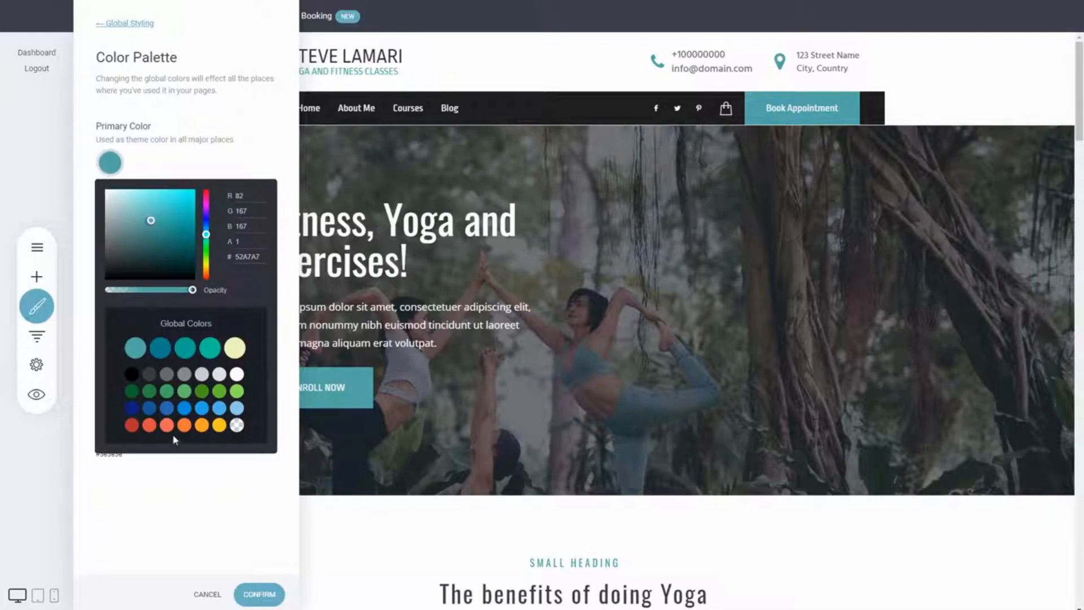
pyautogui.click(202, 426)
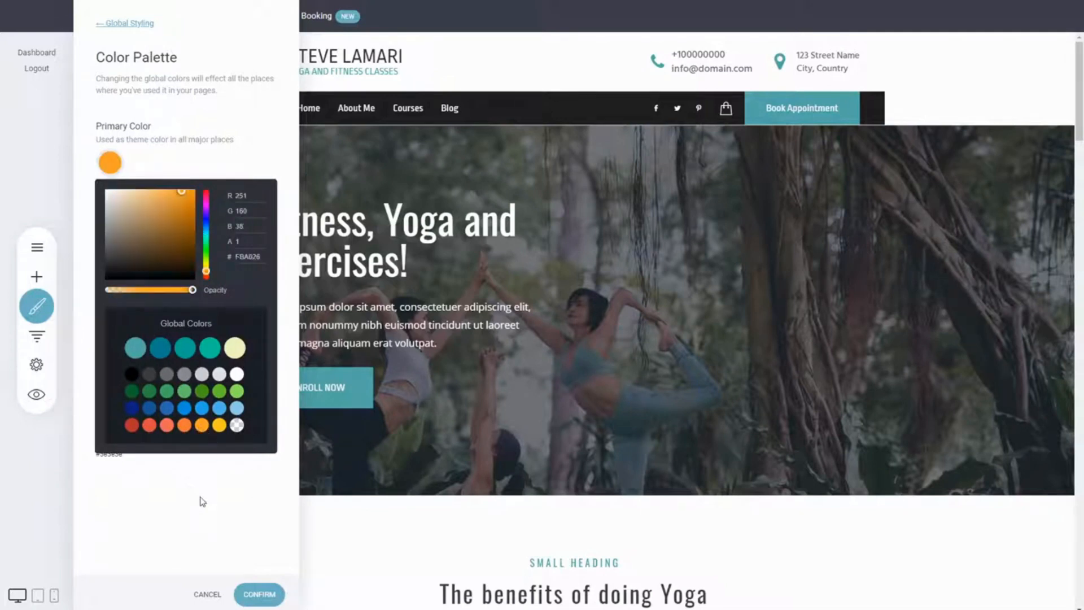
pyautogui.click(206, 545)
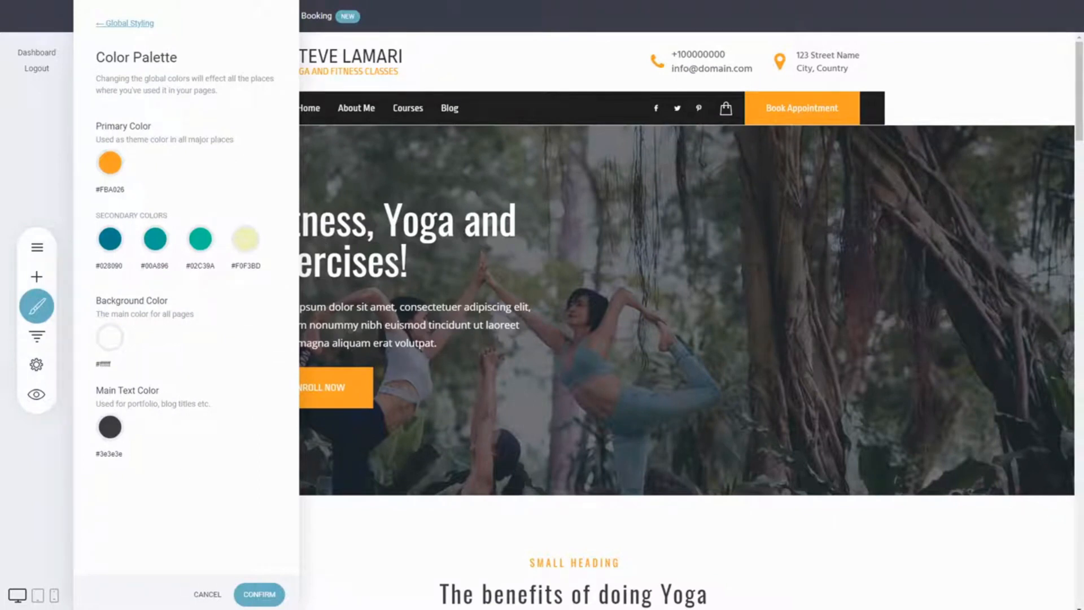
pyautogui.click(269, 599)
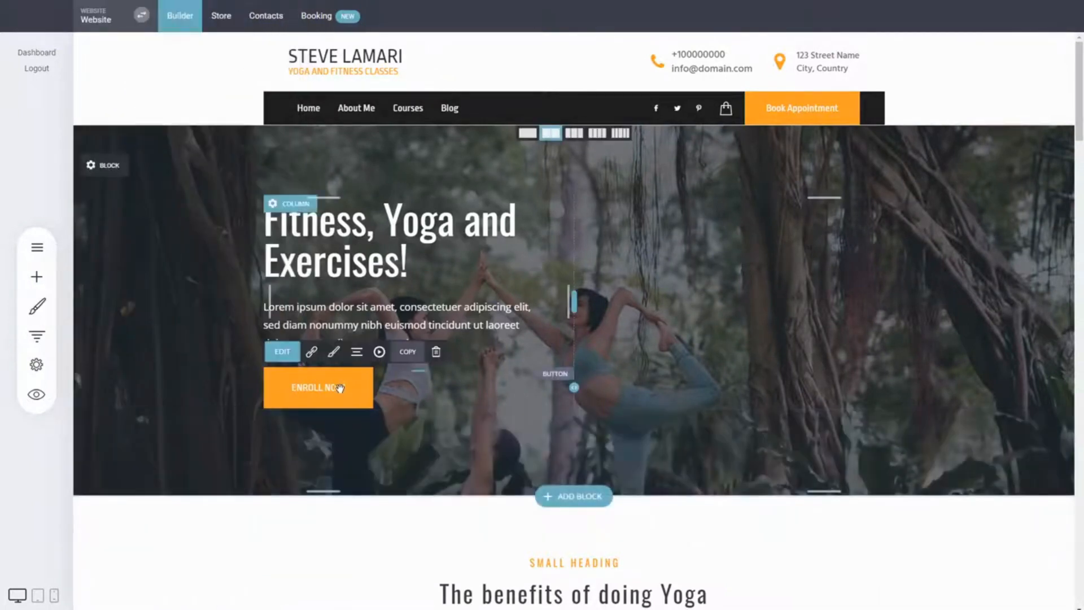
# Examine the global colors offered for the button color in the hero section's Enroll Now button styling
pyautogui.click(334, 352)
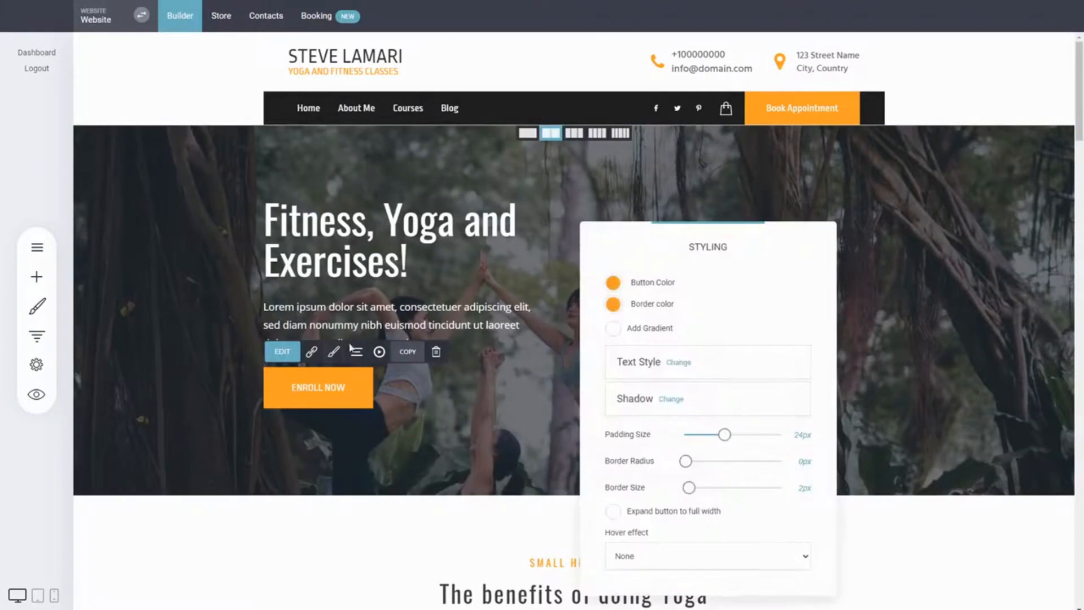
pyautogui.click(612, 283)
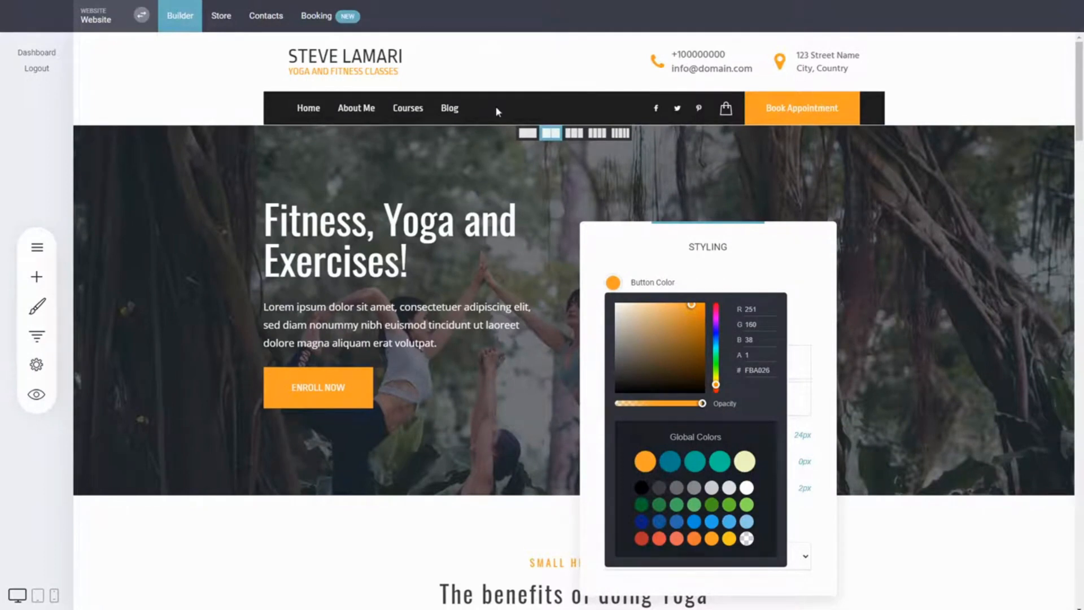
pyautogui.click(469, 301)
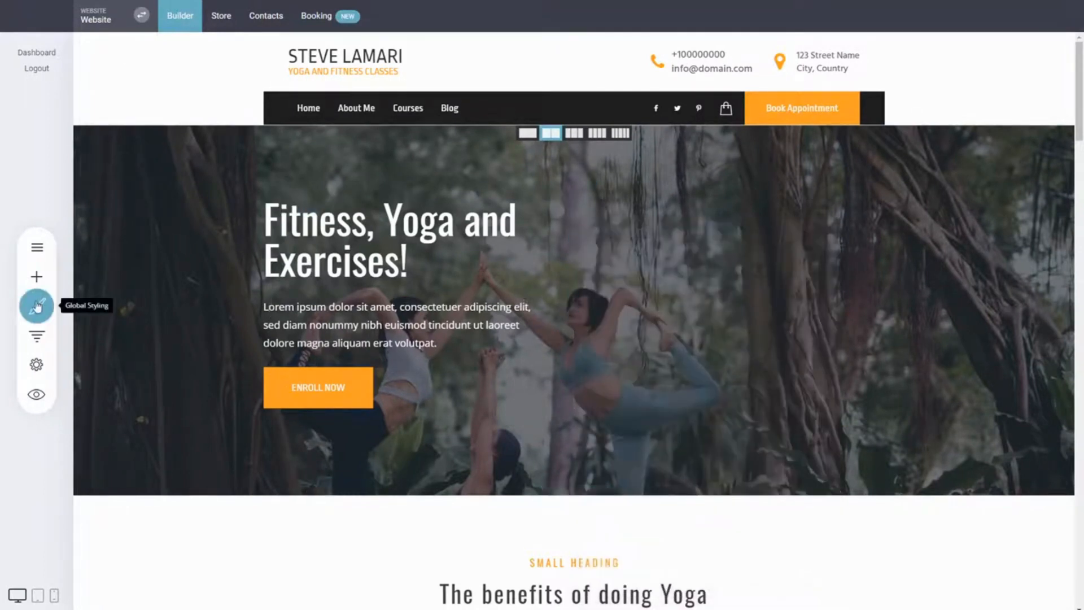
# In the global website layout, try grid widths of 1400 px and 800 px, and set the width to 1180 px
pyautogui.click(37, 306)
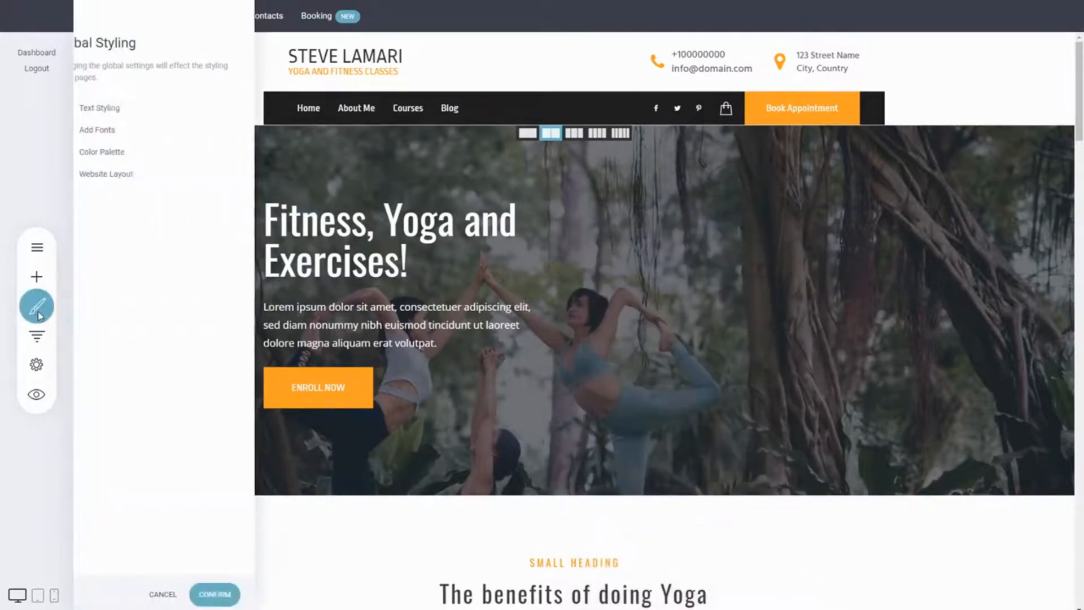
pyautogui.click(148, 152)
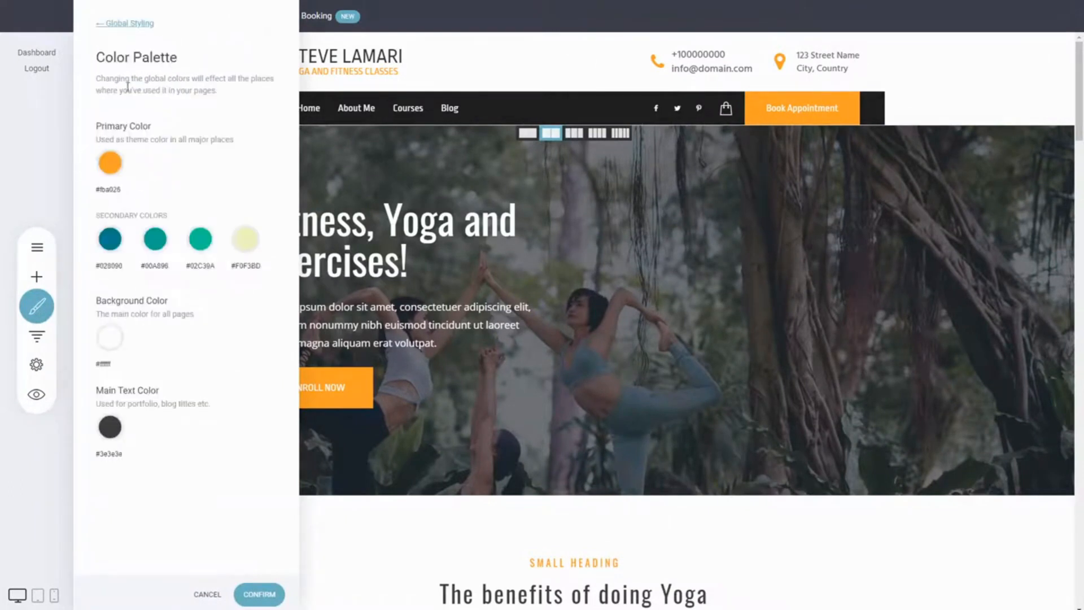
pyautogui.click(139, 25)
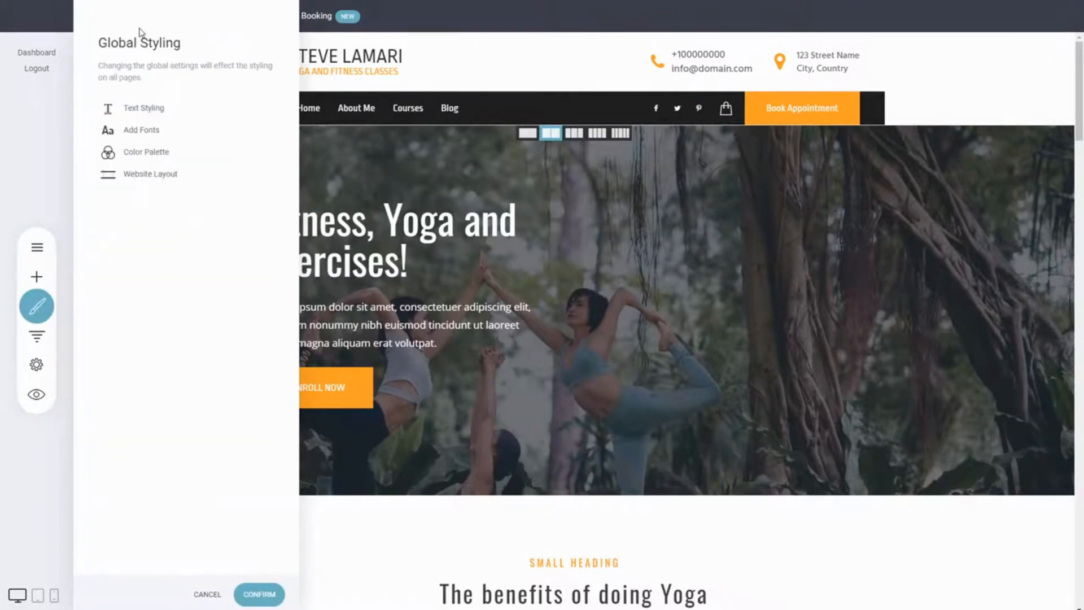
pyautogui.click(162, 179)
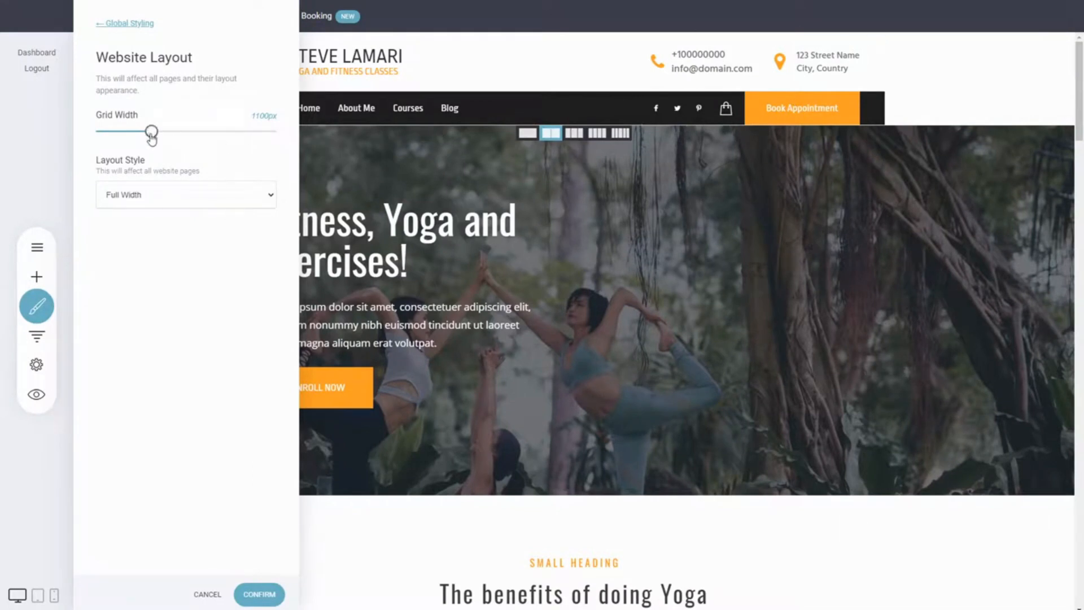
pyautogui.moveTo(151, 135); pyautogui.dragTo(206, 135)
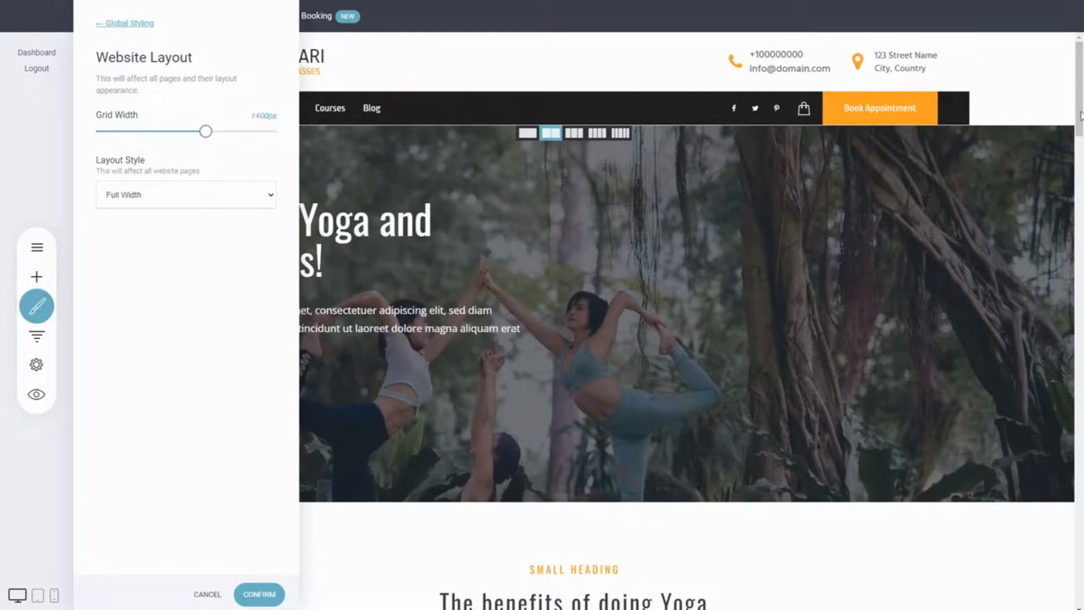
pyautogui.moveTo(206, 131); pyautogui.dragTo(100, 141)
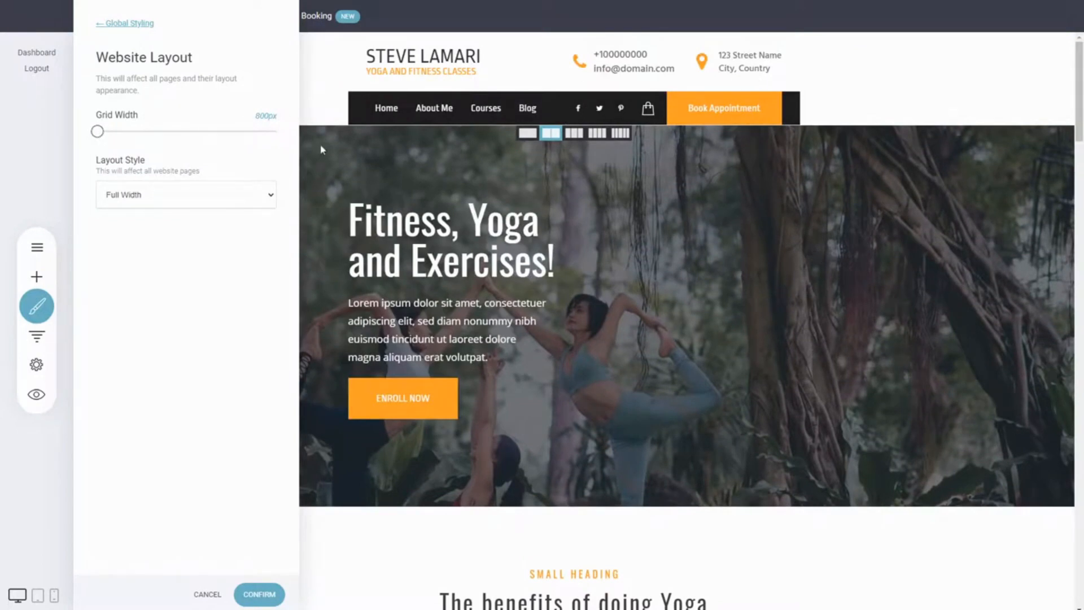
pyautogui.moveTo(98, 131); pyautogui.dragTo(166, 132)
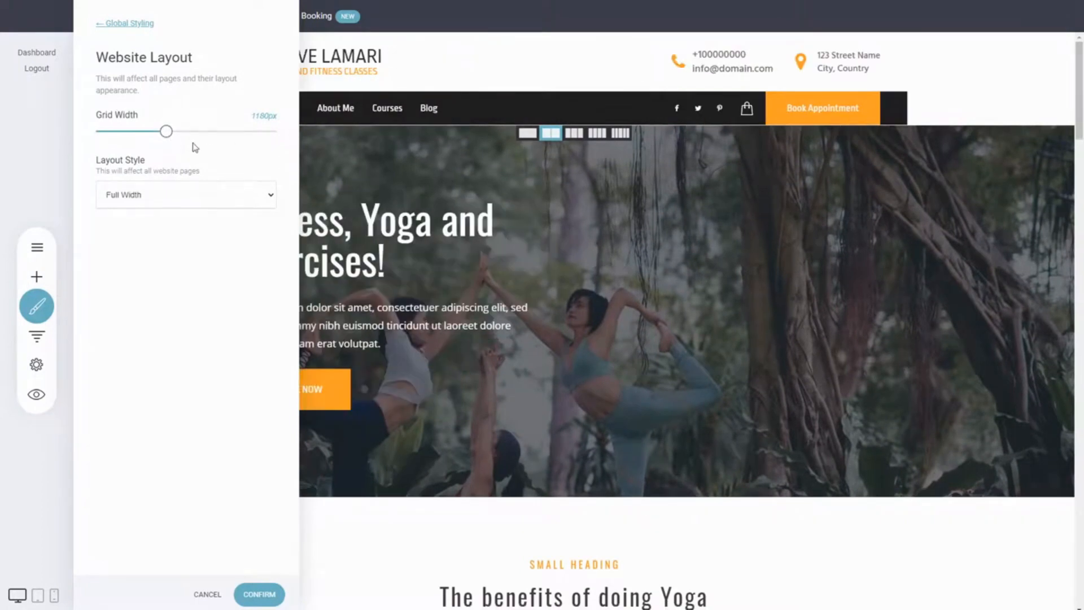
pyautogui.moveTo(166, 132)
pyautogui.mouseDown()
pyautogui.moveTo(153, 138)
pyautogui.moveTo(186, 144)
pyautogui.moveTo(166, 142)
pyautogui.mouseUp()
# Set the website's layout style to Boxed with the plain white background pattern and confirm the layout
pyautogui.click(215, 225)
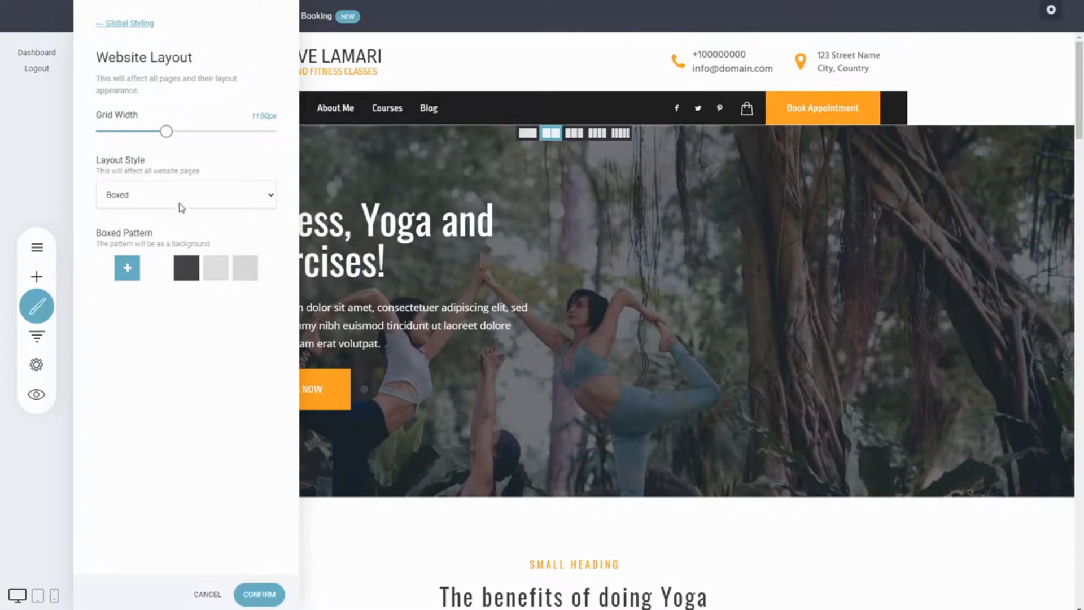
pyautogui.click(163, 273)
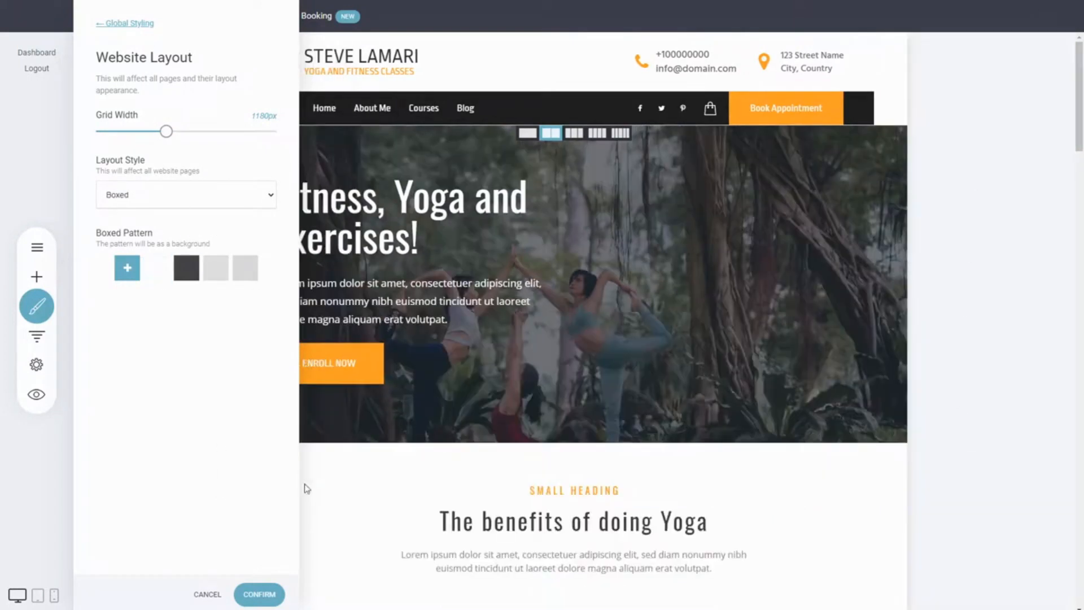
pyautogui.click(259, 594)
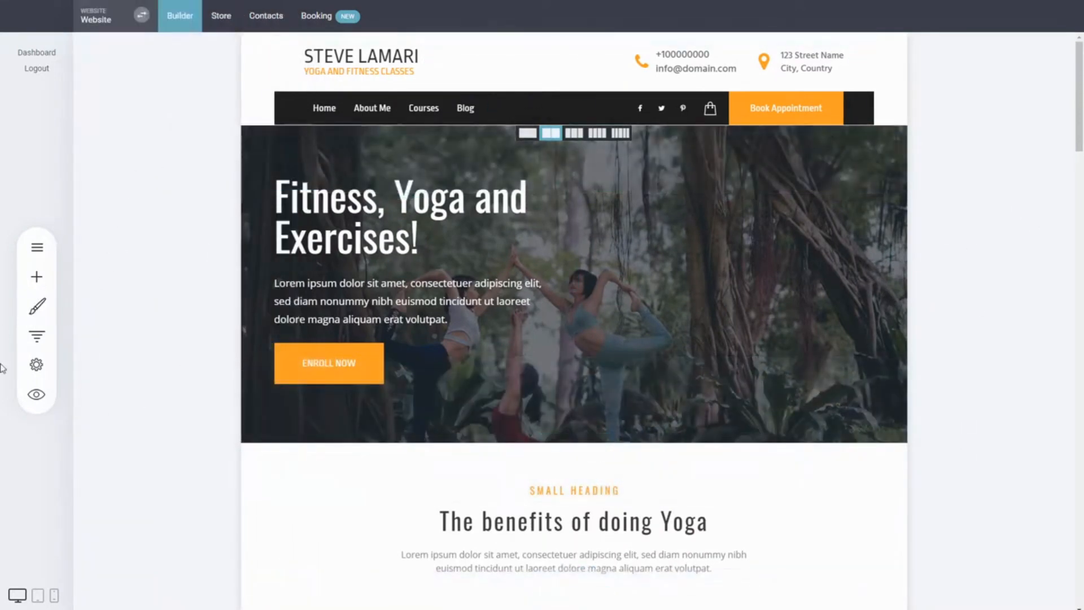
# Return the global website layout style to Full Width and confirm it
pyautogui.click(37, 305)
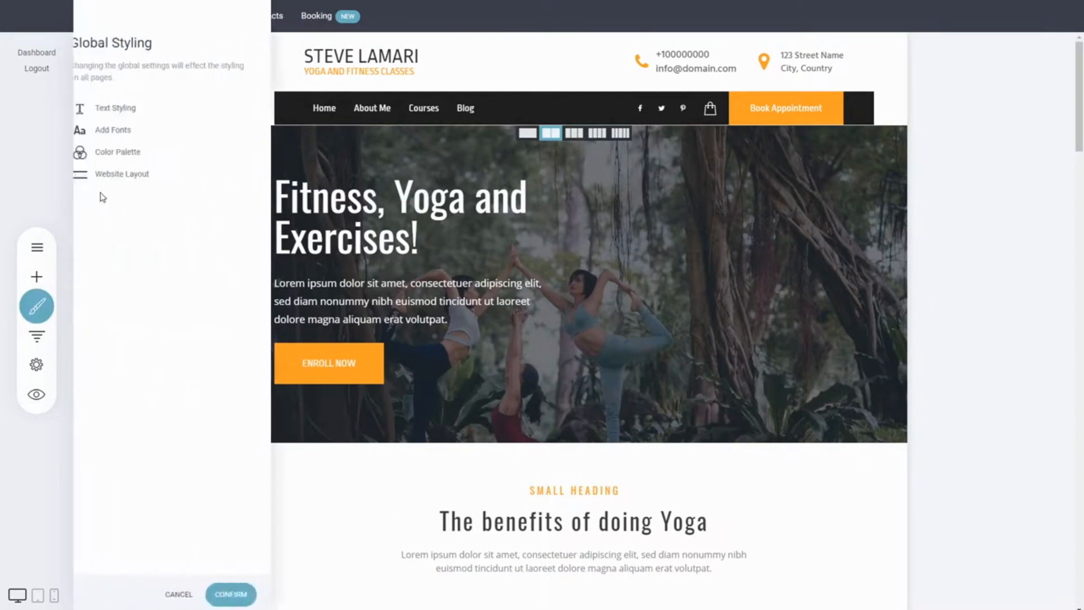
pyautogui.click(141, 152)
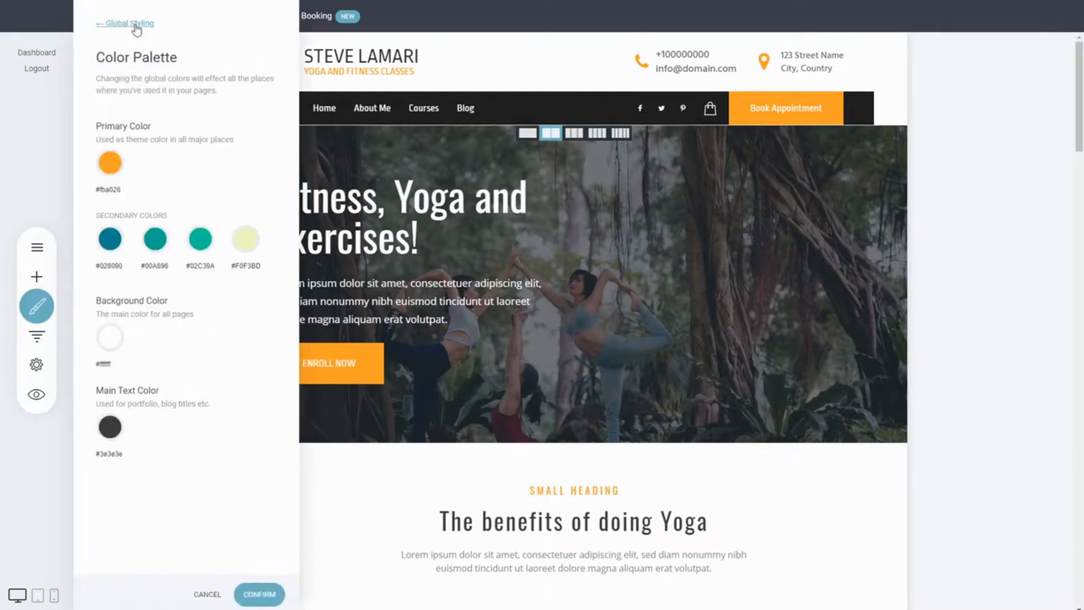
pyautogui.click(136, 30)
pyautogui.click(133, 173)
pyautogui.click(180, 197)
pyautogui.click(151, 220)
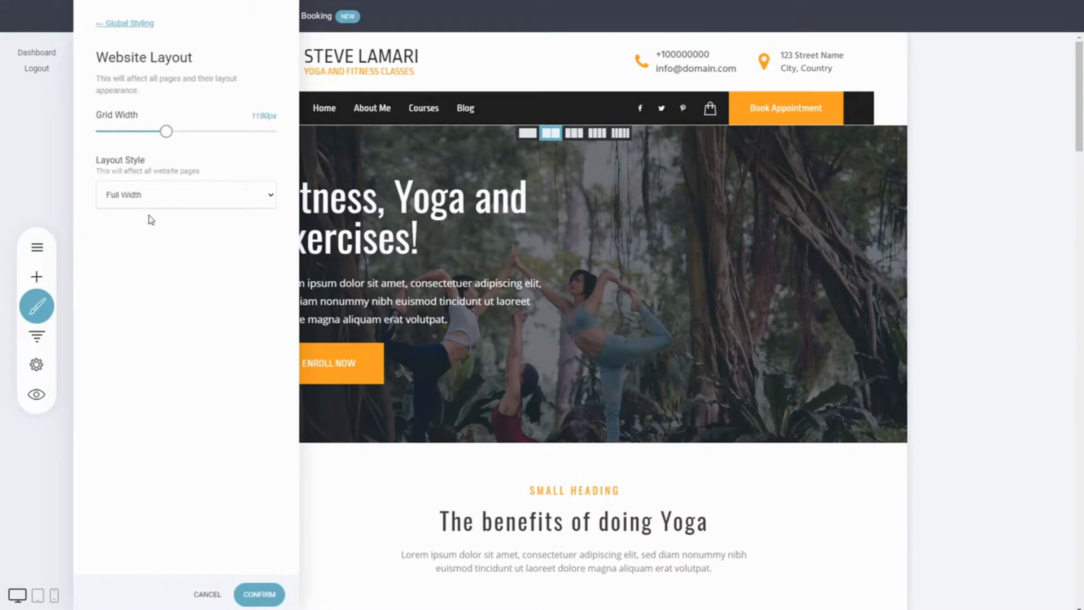
pyautogui.click(273, 602)
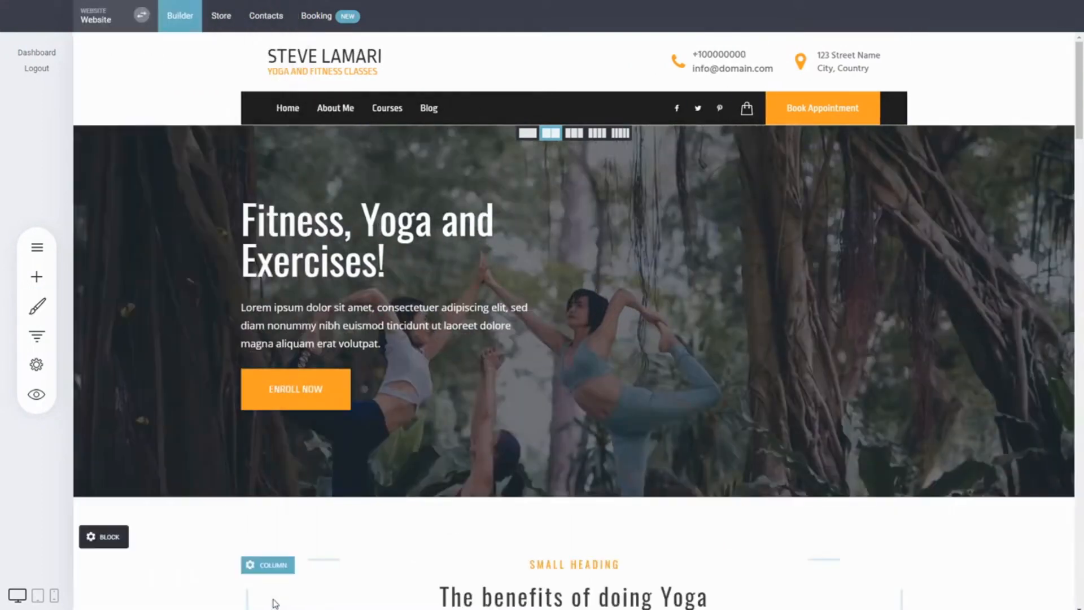
# Open the global styling settings
pyautogui.click(36, 306)
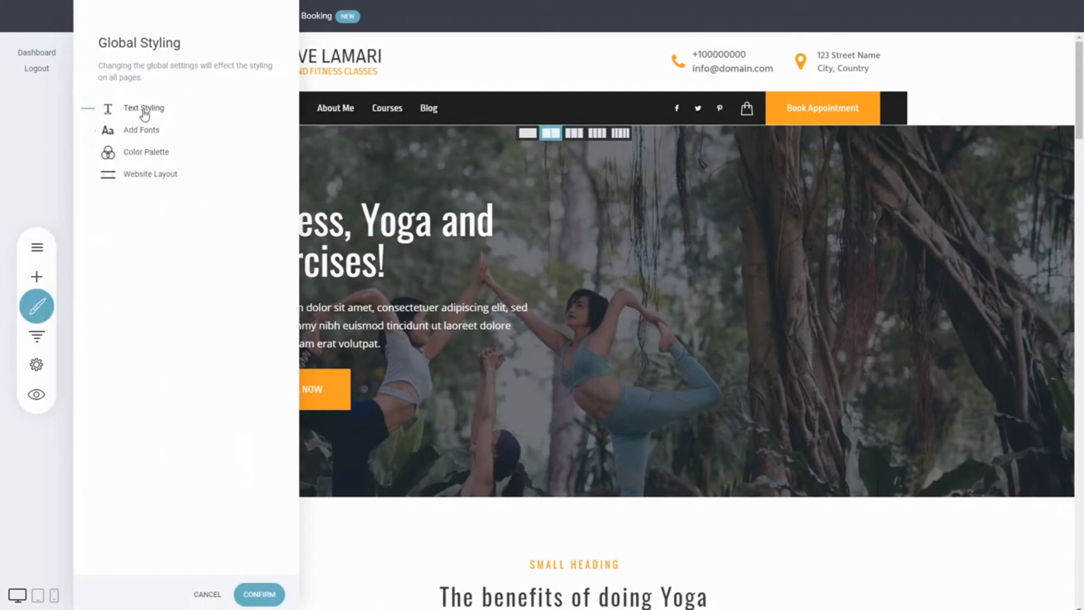